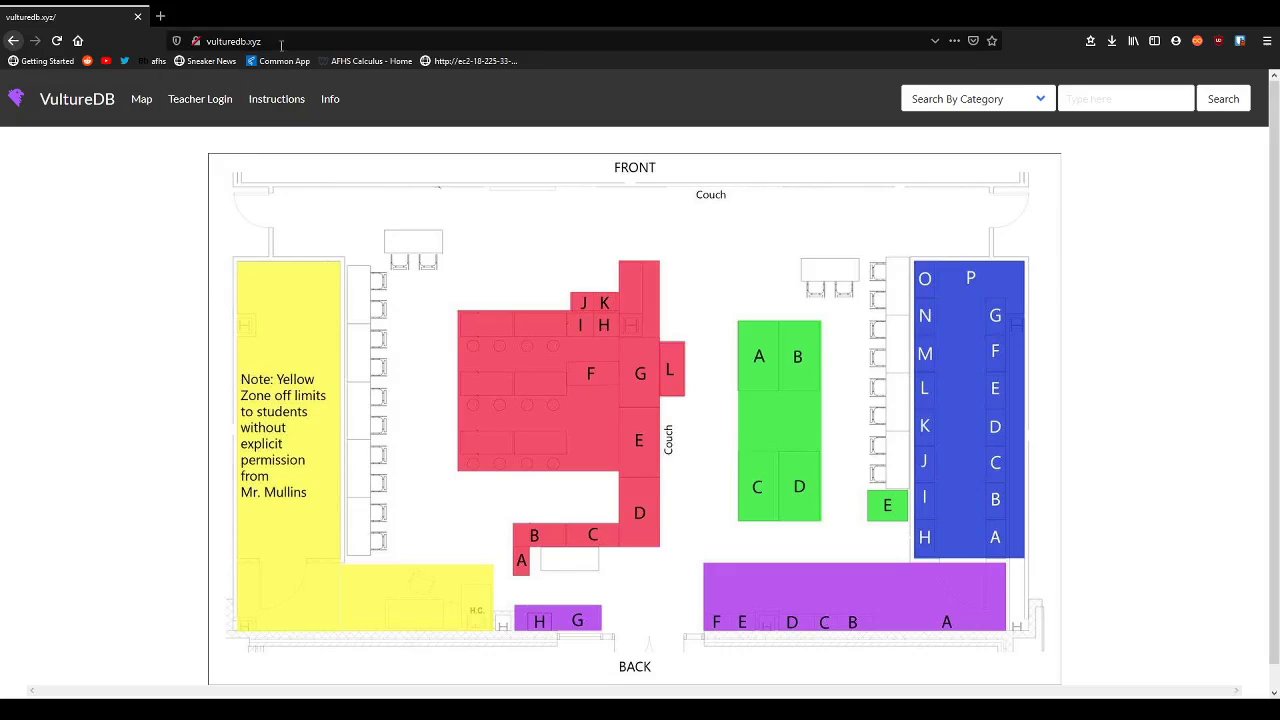
# Open the Info overview page and read its pricing, room visualization and search tool sections.
pyautogui.scroll(-1, 100, 440)
pyautogui.scroll(1, 450, 440)
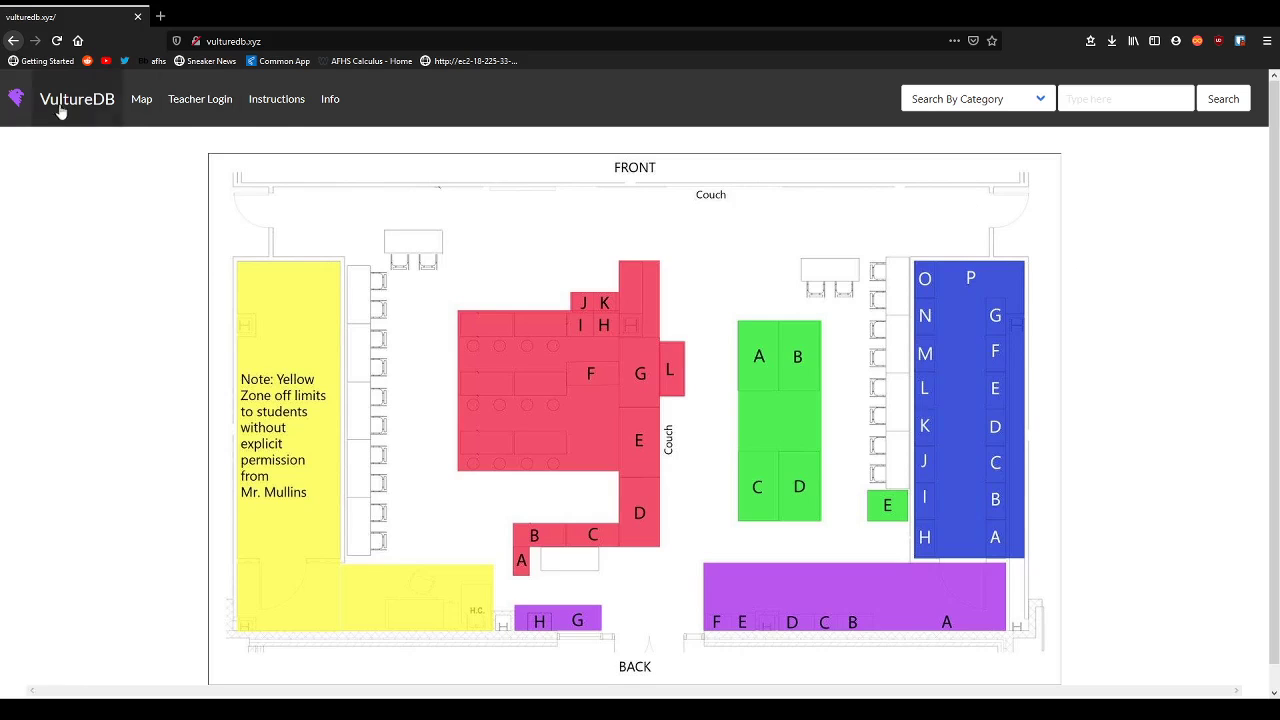
pyautogui.click(337, 108)
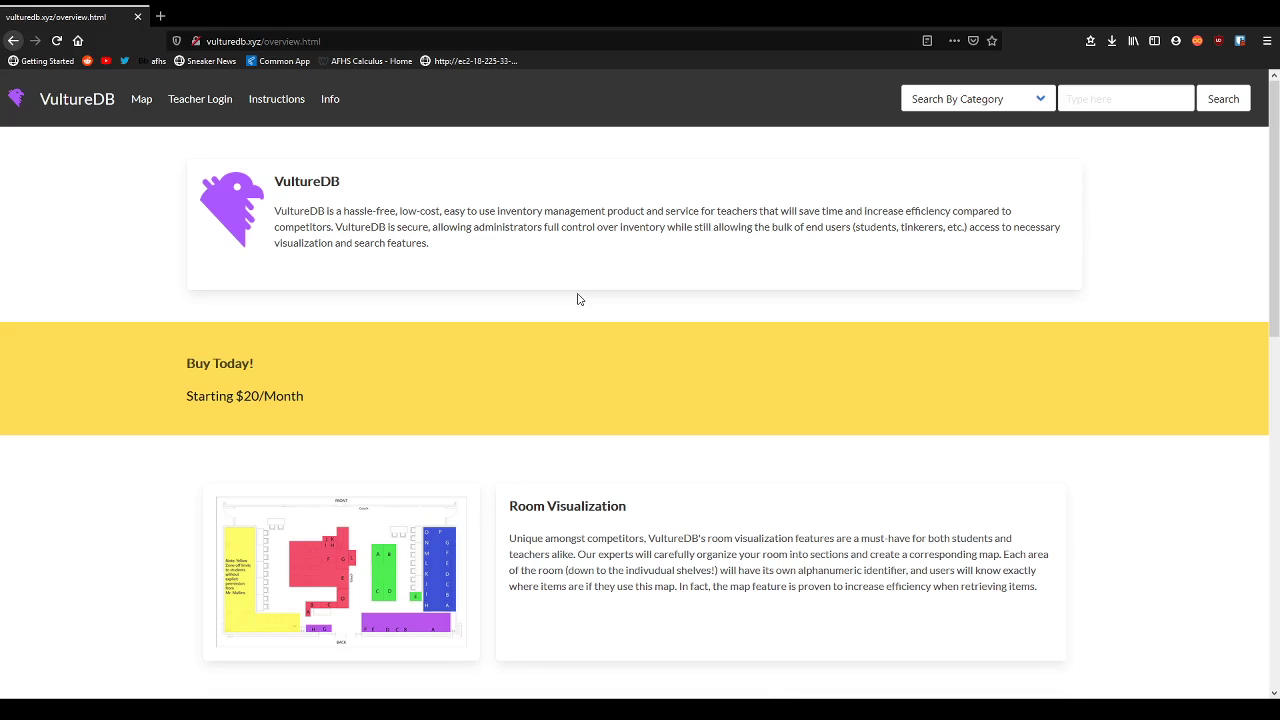
pyautogui.scroll(-3, 577, 299)
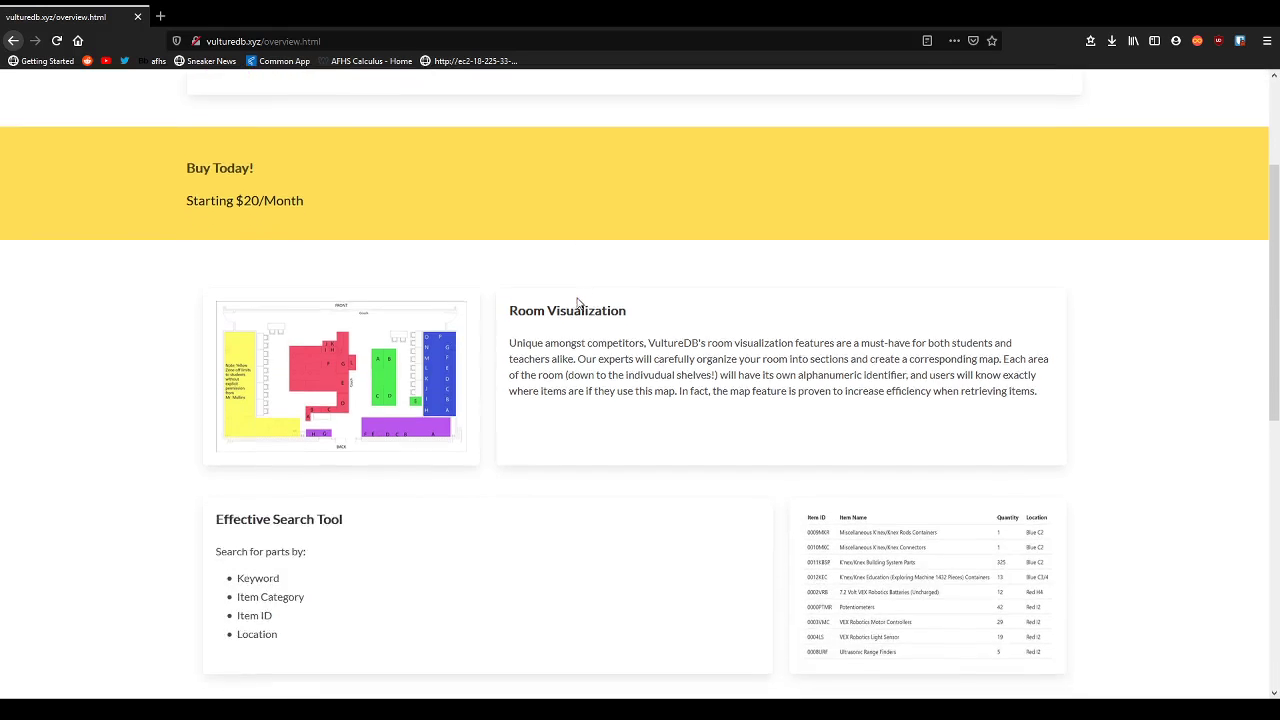
pyautogui.scroll(-1, 584, 148)
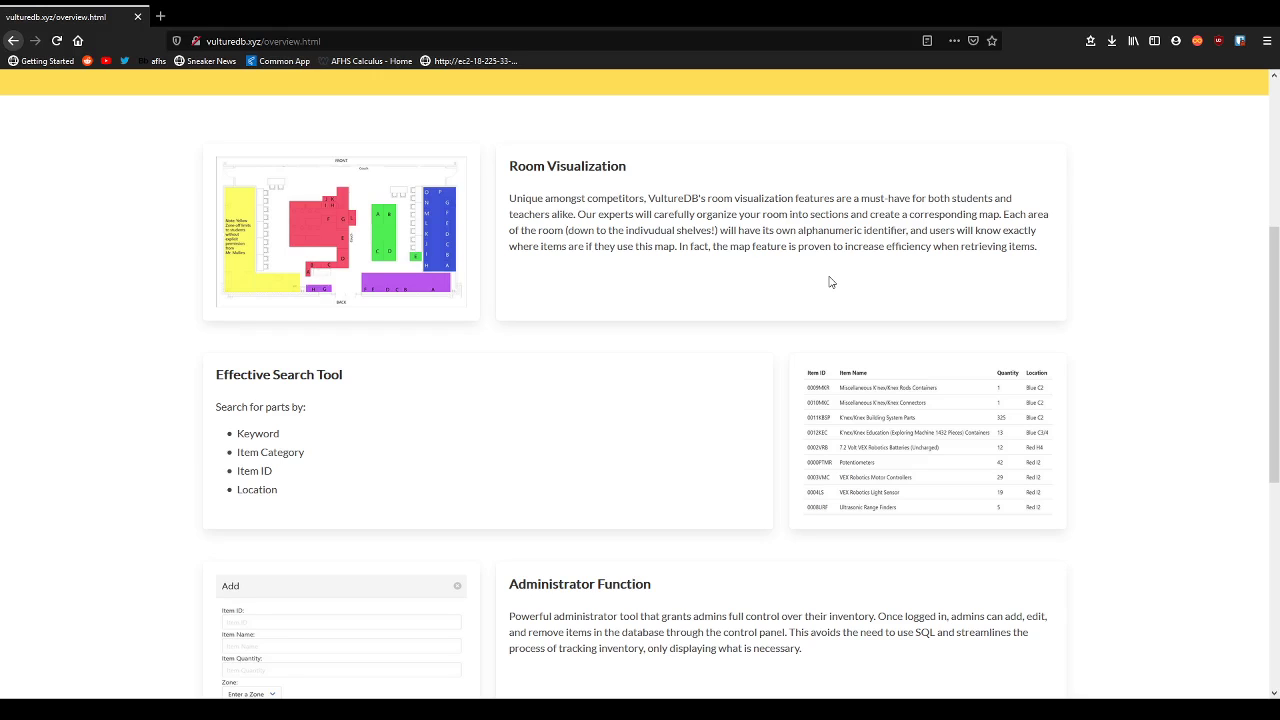
# Scroll to Technical Specs (AWS EC2/RDS, PHP 7.4, MySQL 8.0.18, Apache), Contact and Reviews.
pyautogui.scroll(-1, 627, 325)
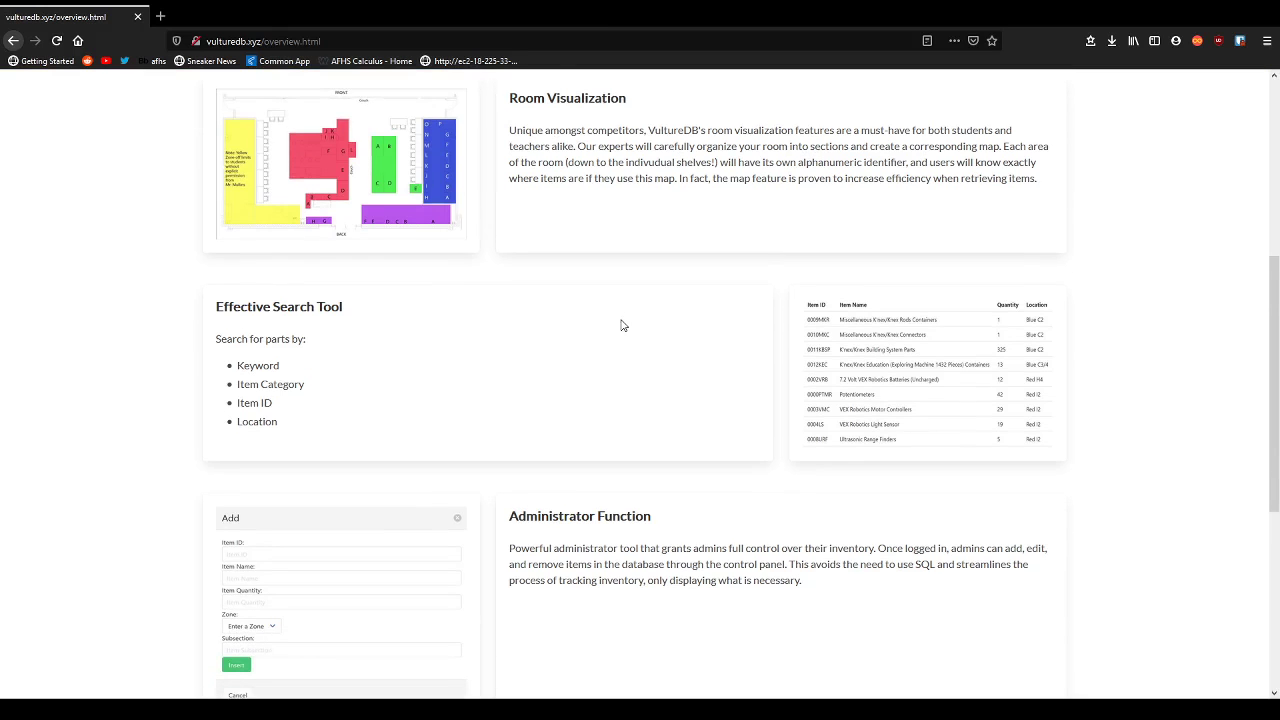
pyautogui.scroll(-1, 617, 323)
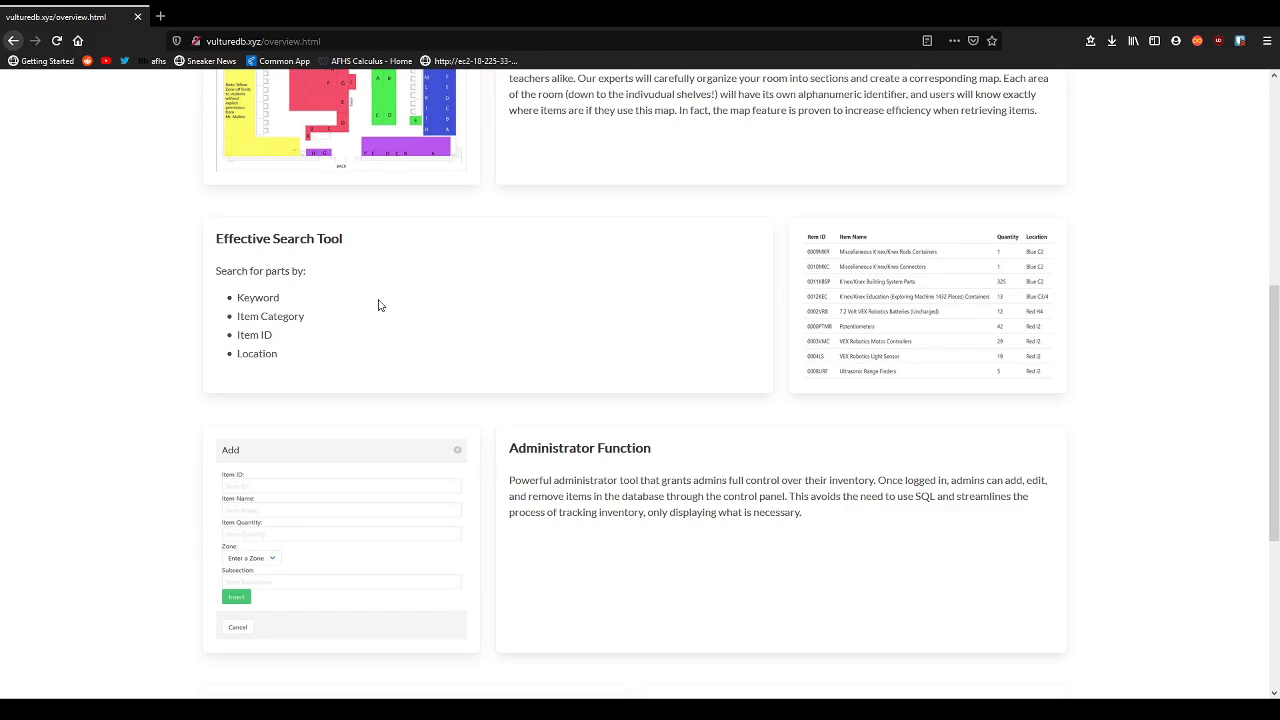
pyautogui.scroll(-2, 410, 335)
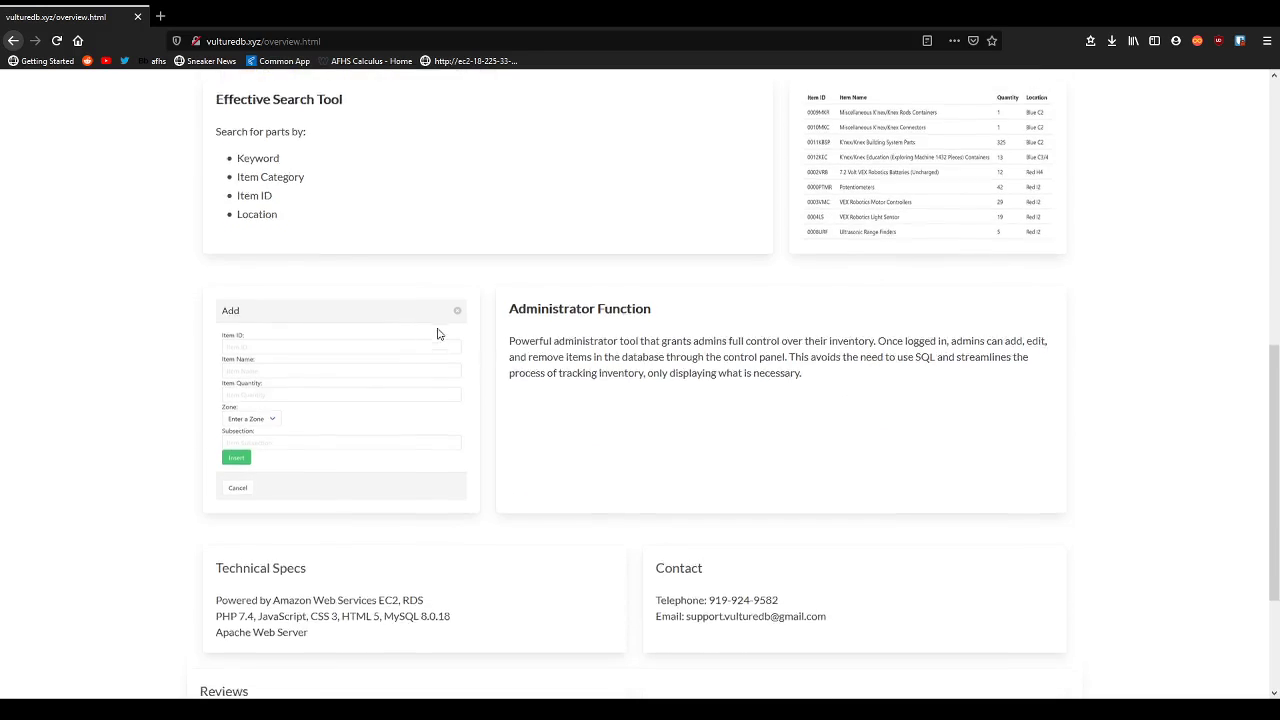
pyautogui.scroll(-1, 437, 334)
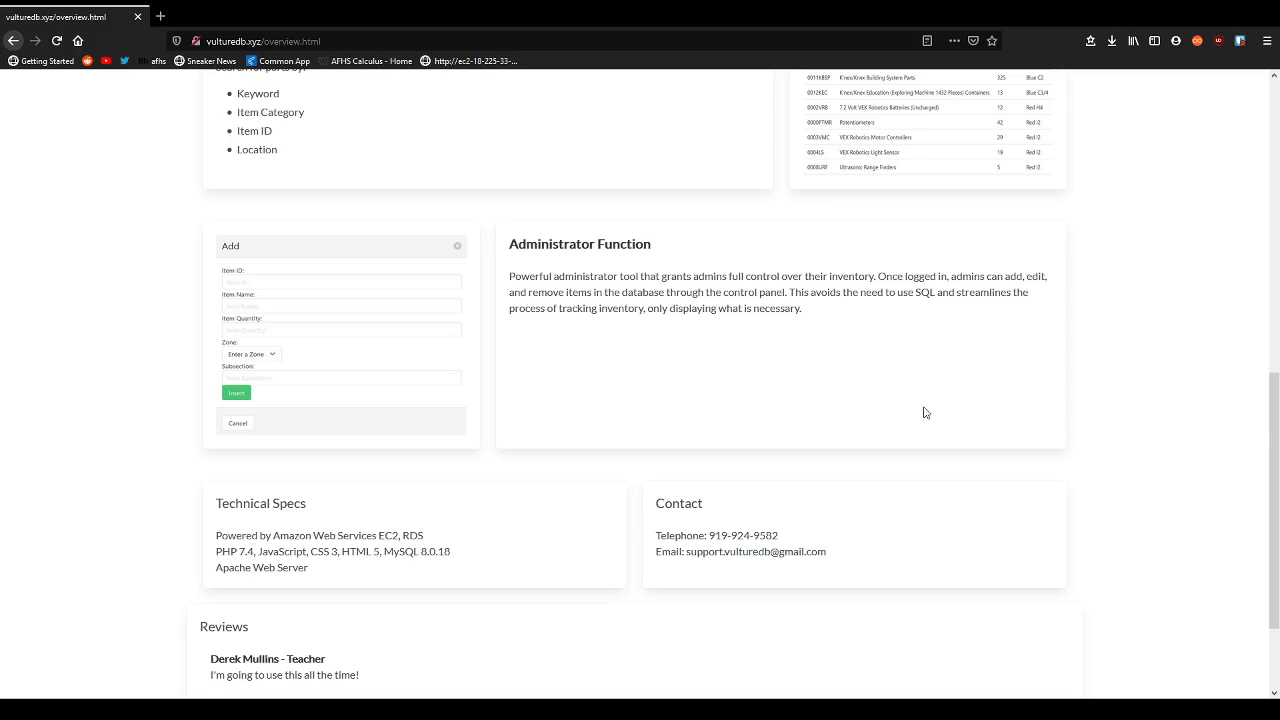
pyautogui.scroll(-3, 925, 412)
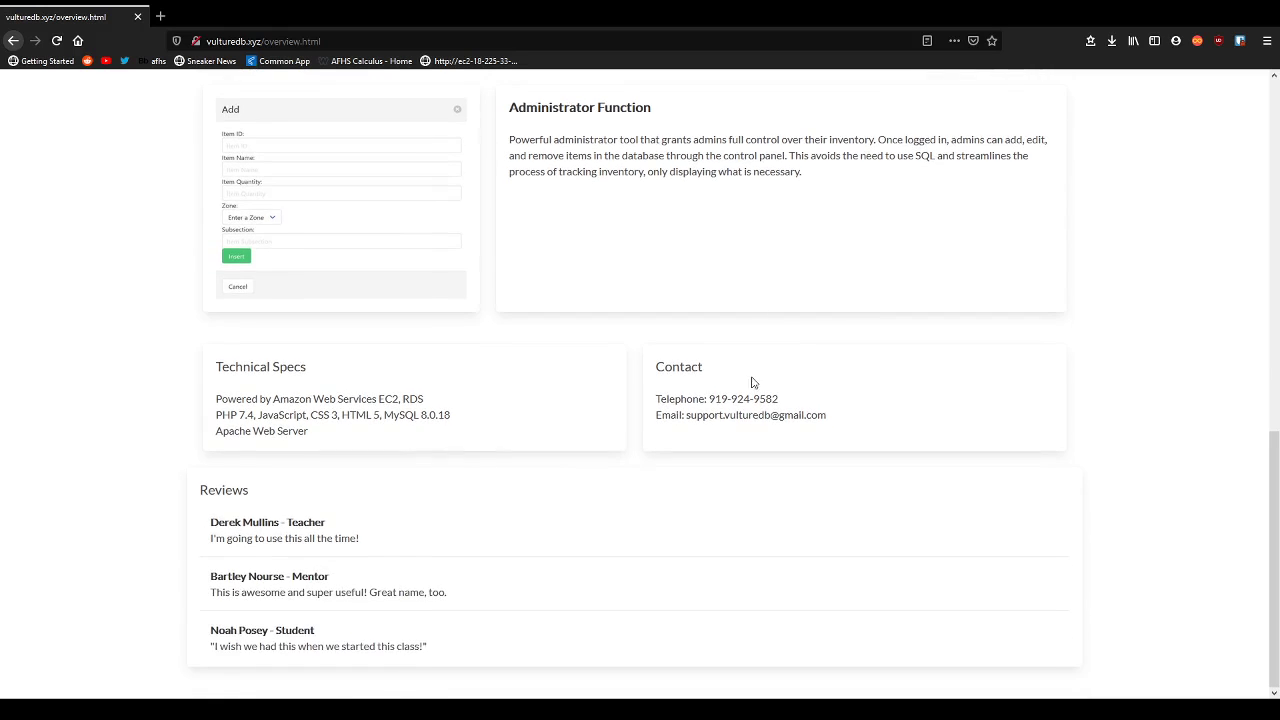
pyautogui.moveTo(273, 400); pyautogui.dragTo(288, 400)
pyautogui.click(293, 399)
pyautogui.moveTo(400, 399); pyautogui.dragTo(424, 399)
pyautogui.click(424, 399)
pyautogui.moveTo(218, 432); pyautogui.dragTo(316, 434)
pyautogui.click(329, 437)
pyautogui.moveTo(710, 401)
pyautogui.mouseDown()
pyautogui.moveTo(786, 400)
pyautogui.moveTo(716, 416)
pyautogui.mouseUp()
pyautogui.click(786, 401)
pyautogui.click(732, 420)
pyautogui.scroll(15, 491, 528)
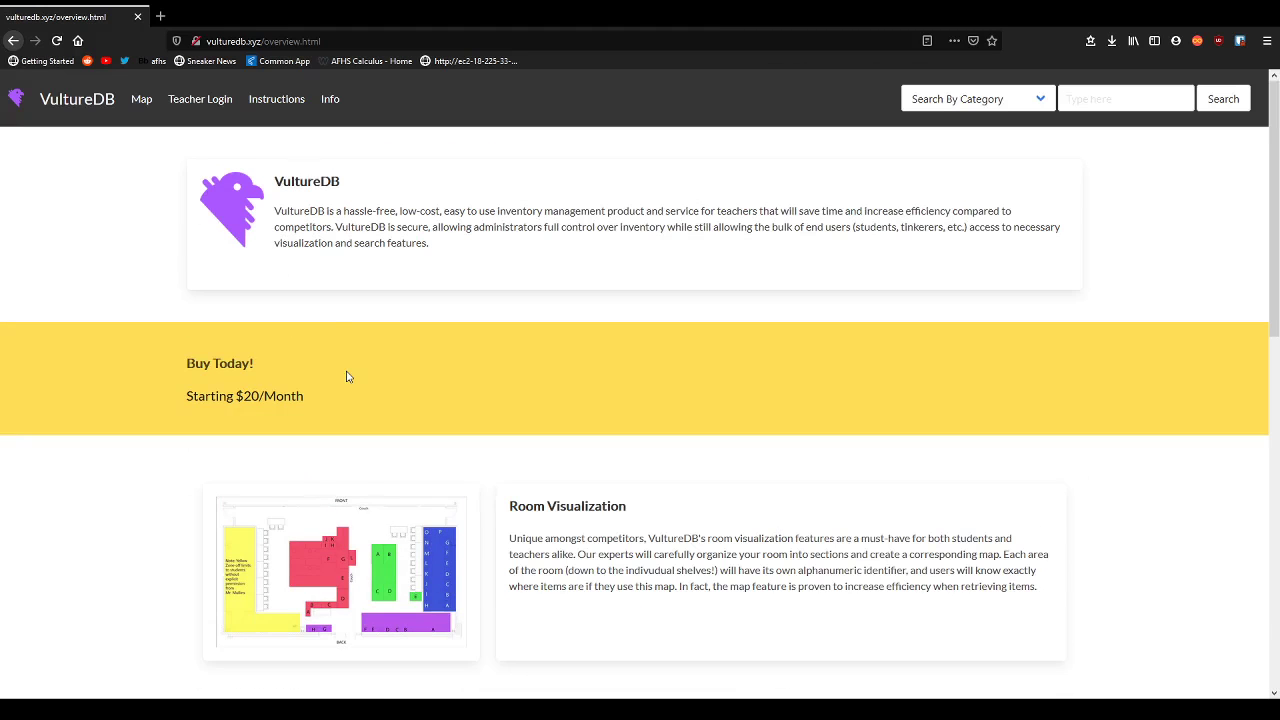
# Skim the Student Instructions page, then return to the home page's classroom map.
pyautogui.click(264, 110)
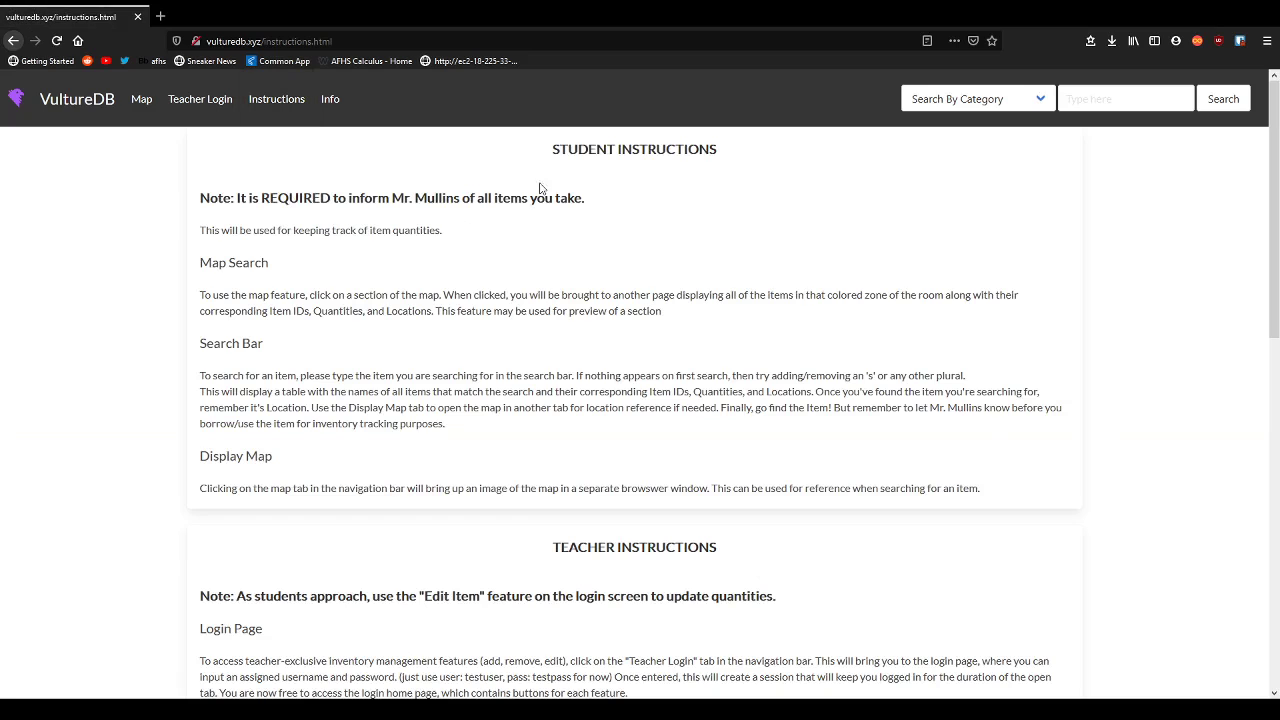
pyautogui.scroll(-10, 476, 218)
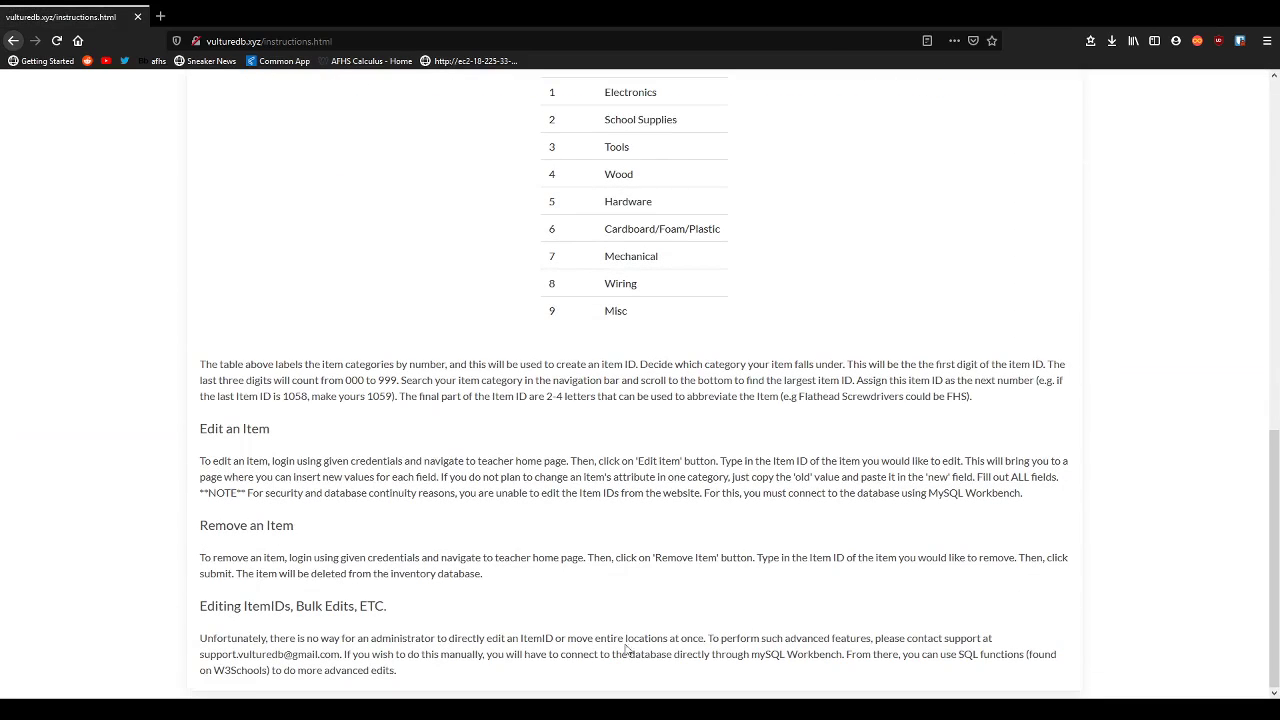
pyautogui.scroll(12, 1000, 586)
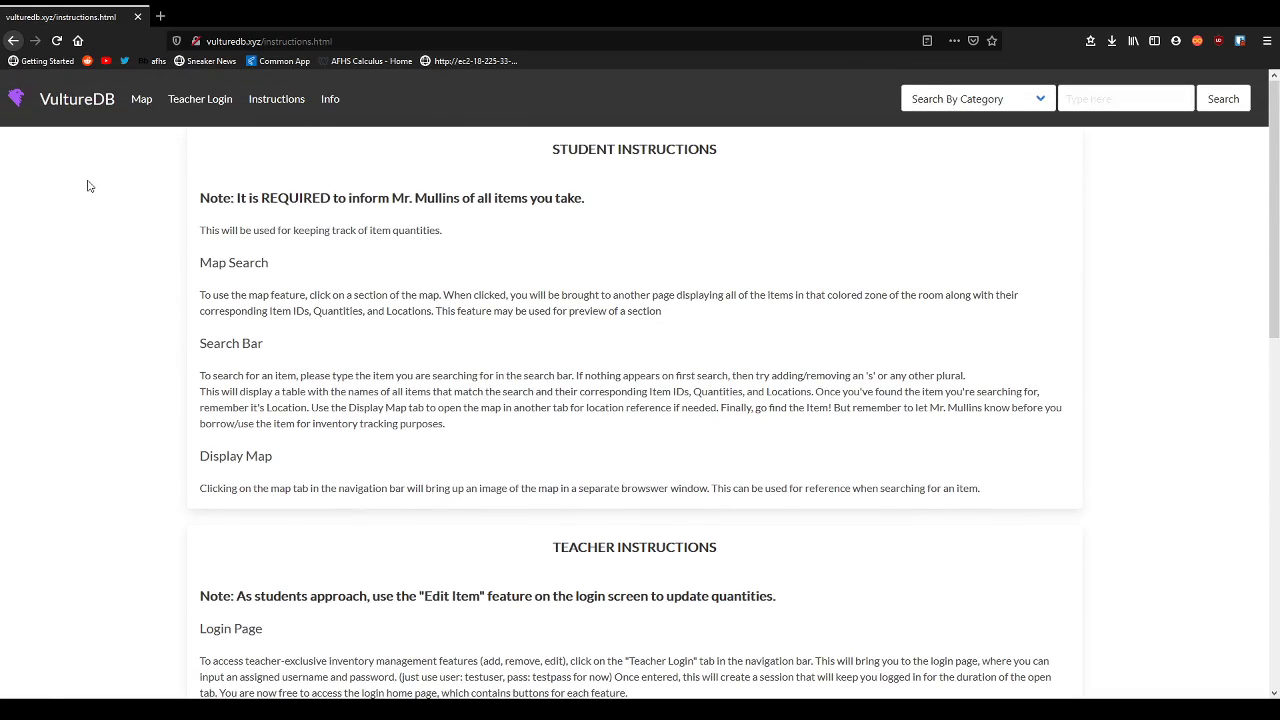
pyautogui.click(85, 108)
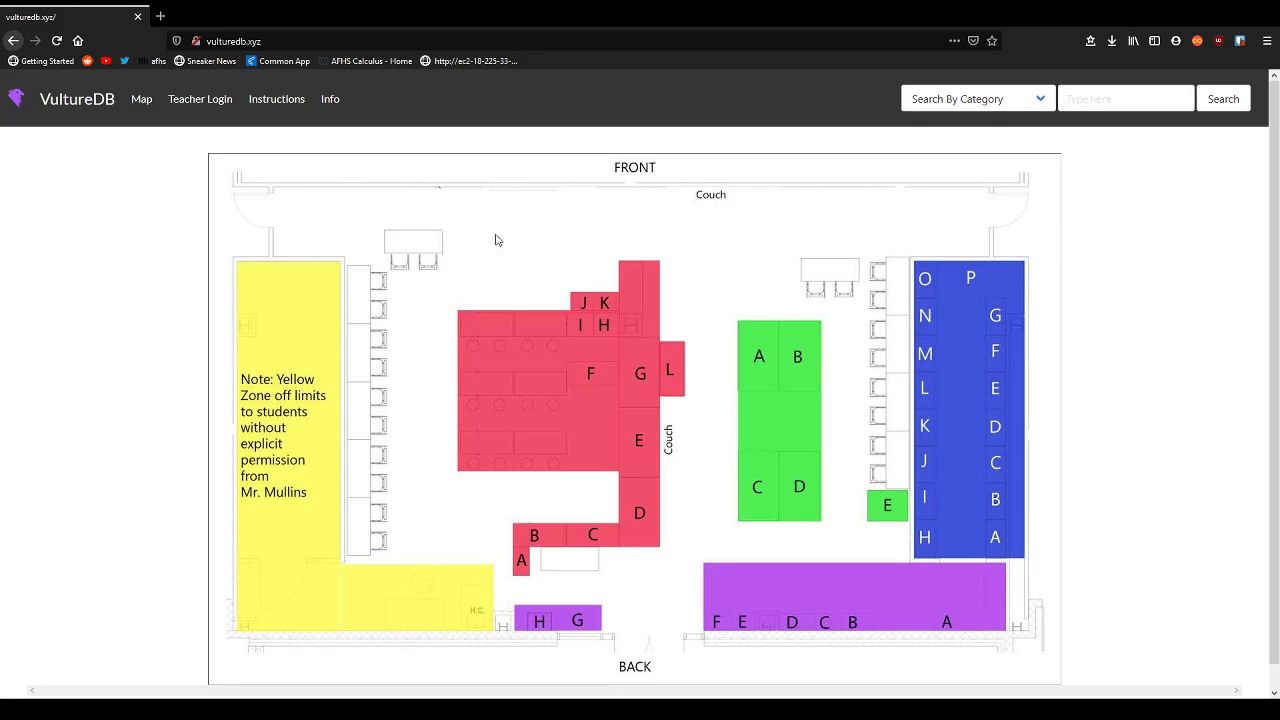
# View the Red zone item list from Red A1 to Red L1, then return to the map.
pyautogui.click(588, 383)
pyautogui.click(666, 326)
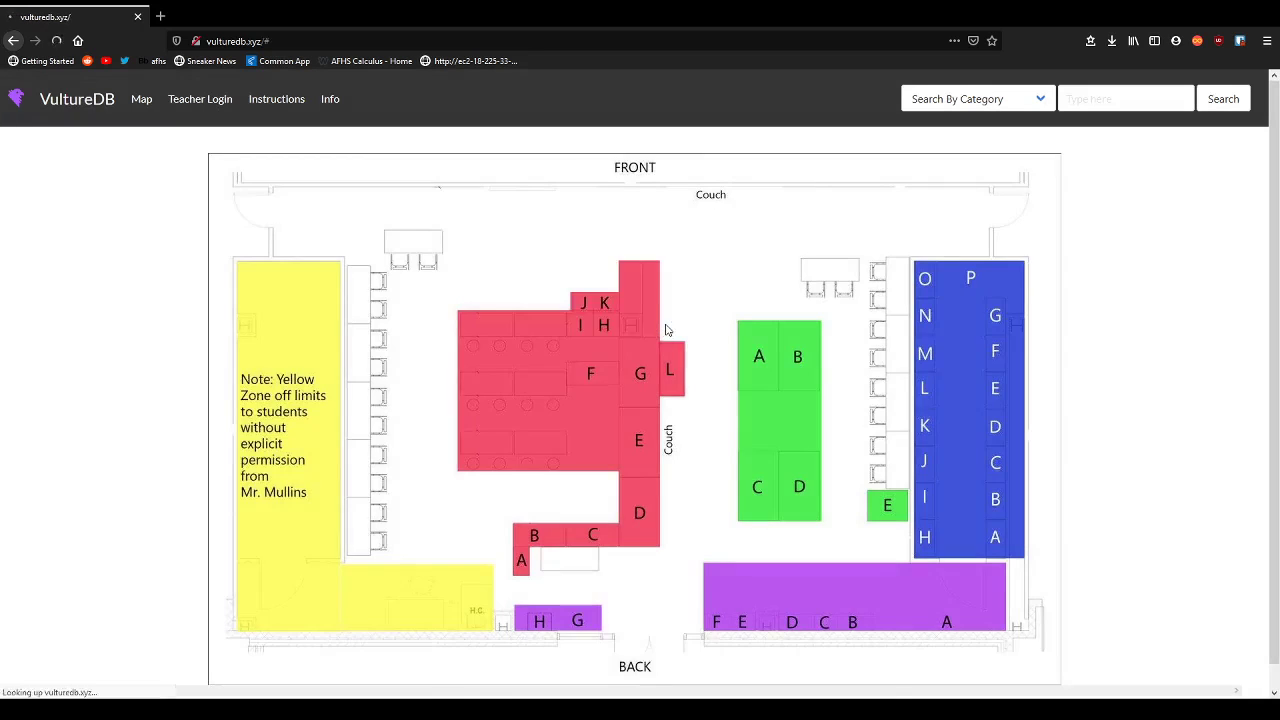
pyautogui.scroll(-10, 1083, 363)
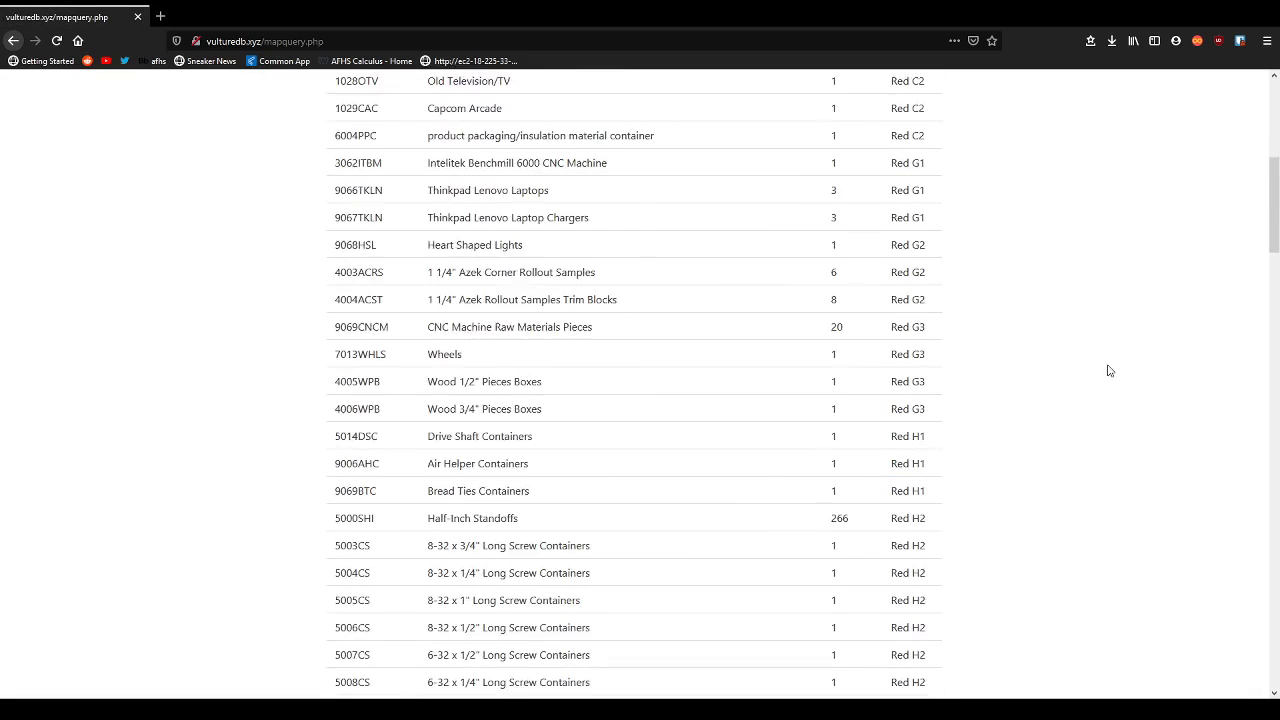
pyautogui.scroll(-20, 1117, 372)
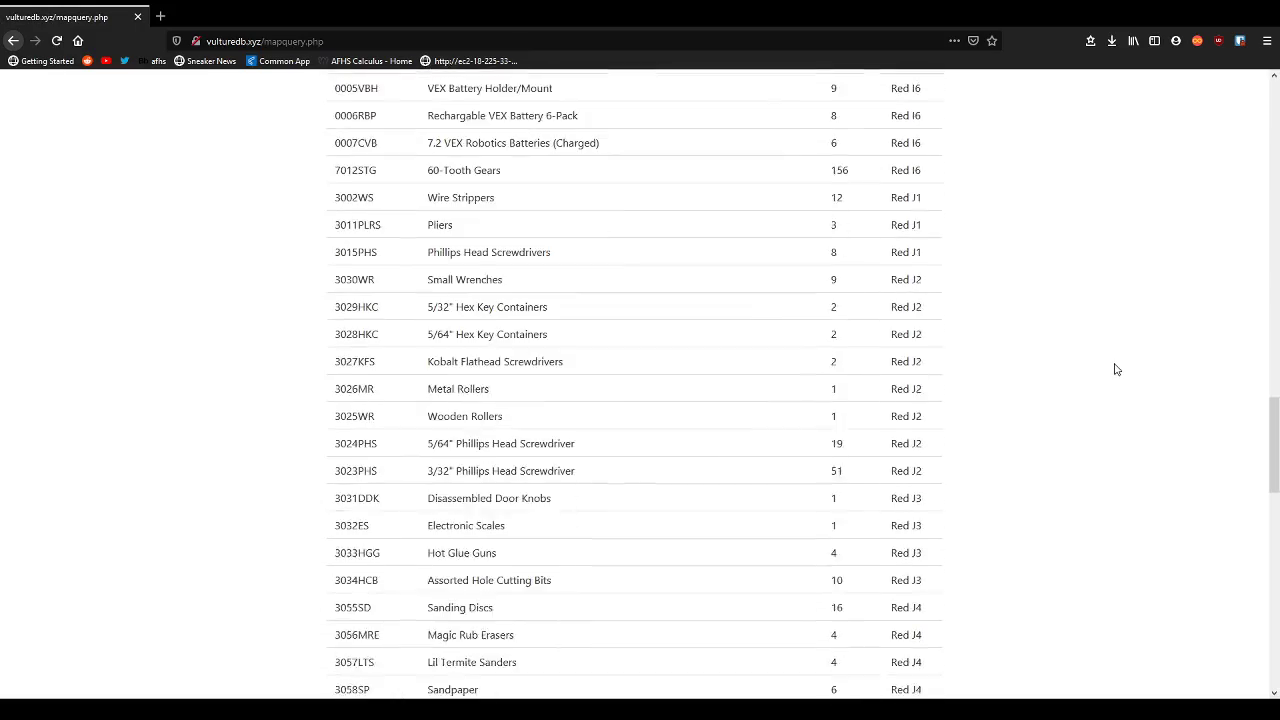
pyautogui.scroll(-10, 1117, 368)
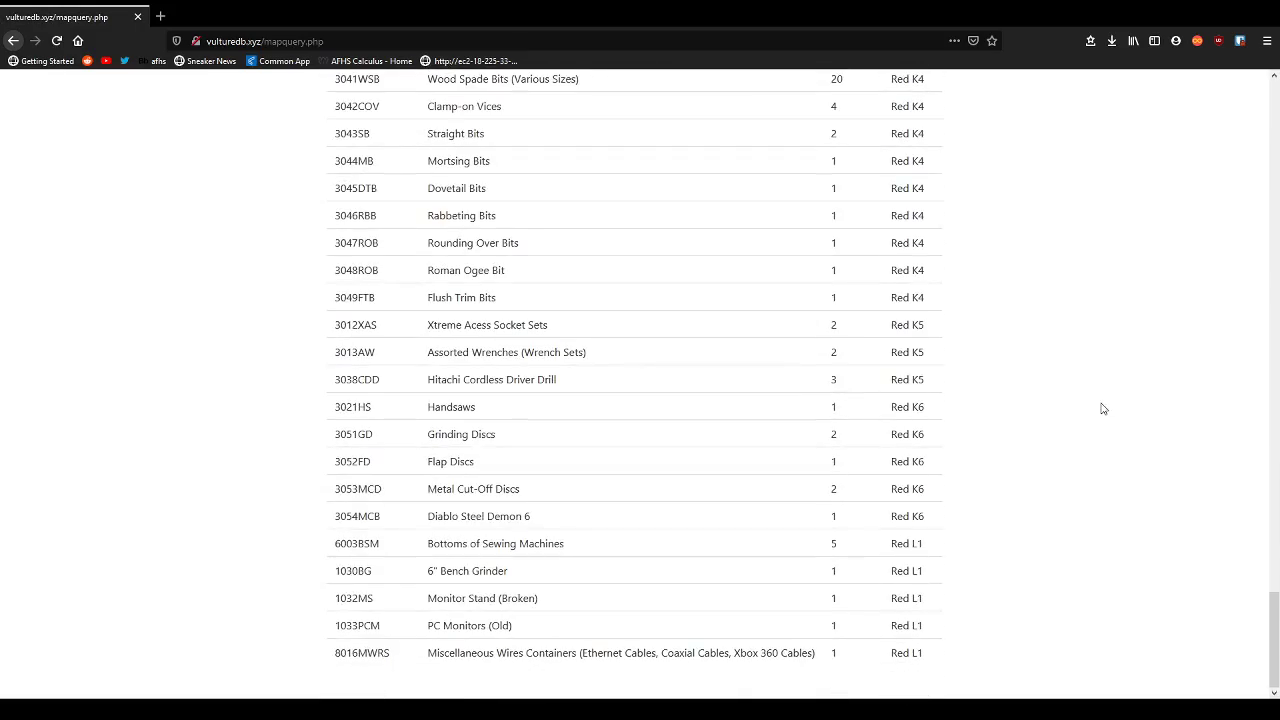
pyautogui.press('Home')
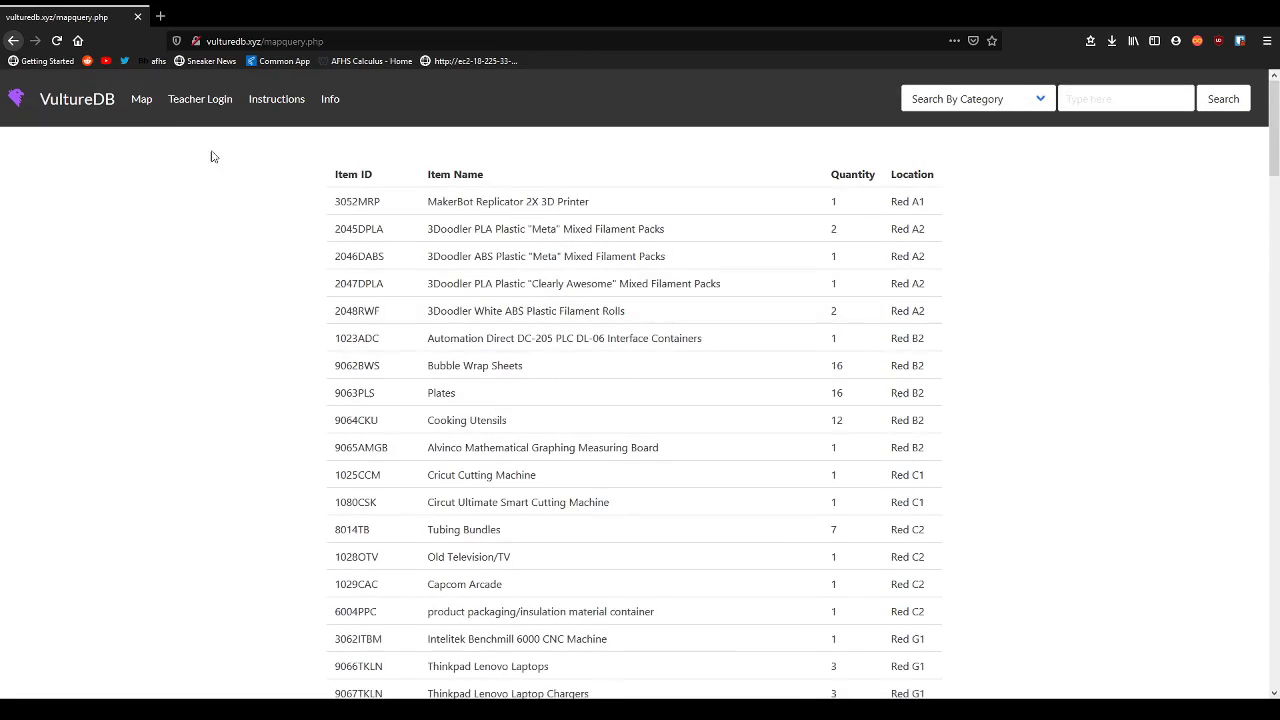
pyautogui.click(140, 100)
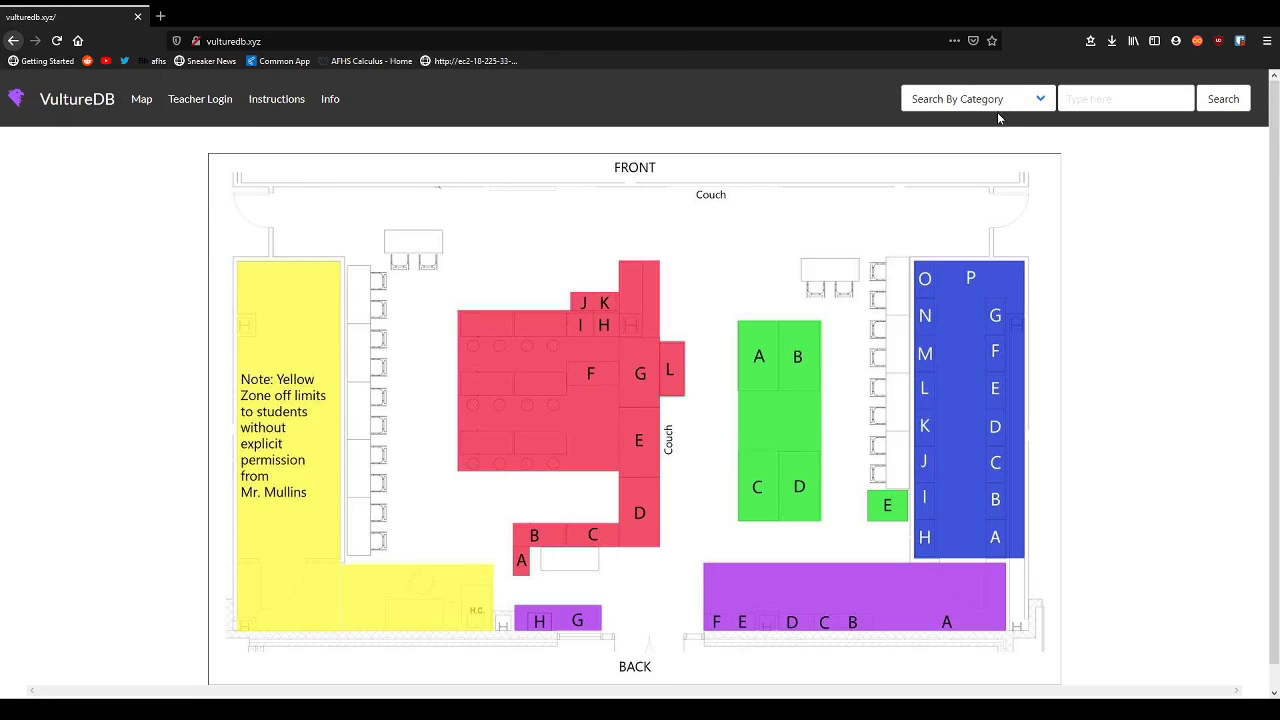
# Search the Wiring category and inspect its item rows and IDs such as 8002SM and 8003PWME.
pyautogui.click(993, 104)
pyautogui.press('w')
pyautogui.click(1218, 104)
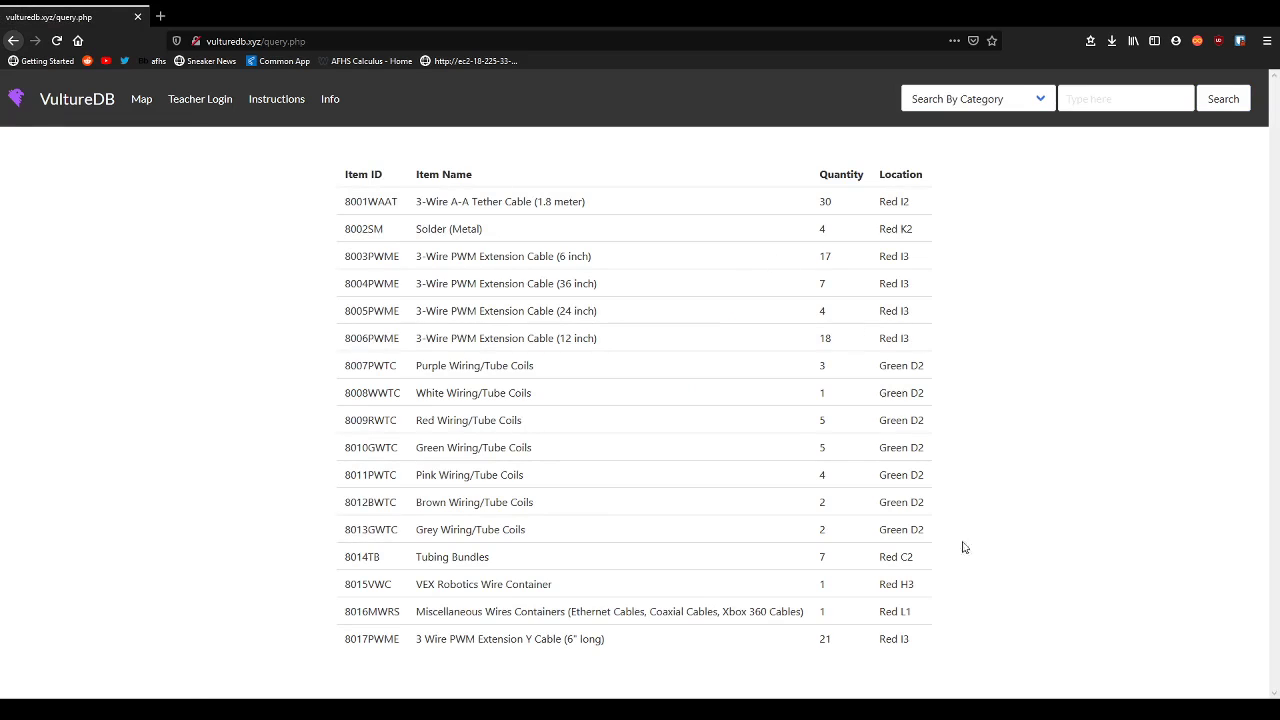
pyautogui.tripleClick(966, 645)
pyautogui.click(972, 620)
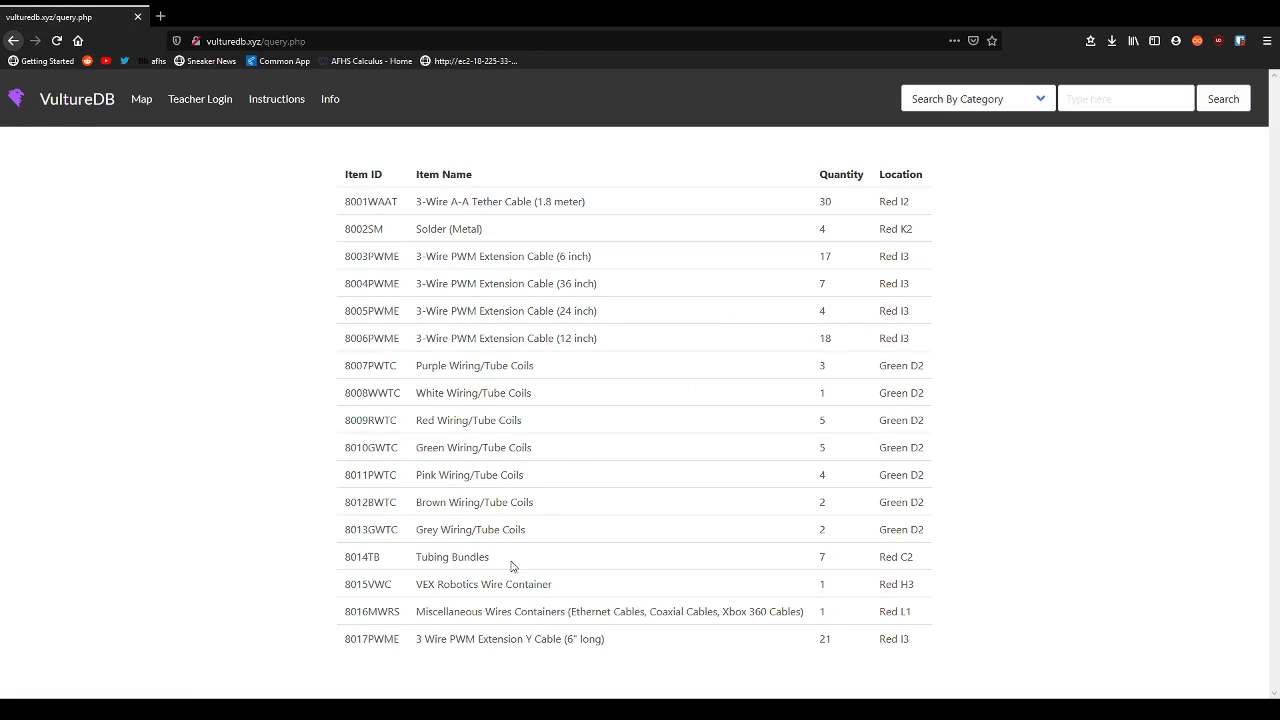
pyautogui.doubleClick(452, 475)
pyautogui.click(455, 476)
pyautogui.doubleClick(458, 477)
pyautogui.doubleClick(461, 479)
pyautogui.click(378, 273)
pyautogui.click(348, 261)
pyautogui.click(350, 261)
# Search the Electronics category to list its items.
pyautogui.click(935, 104)
pyautogui.press('Down')
pyautogui.click(1223, 98)
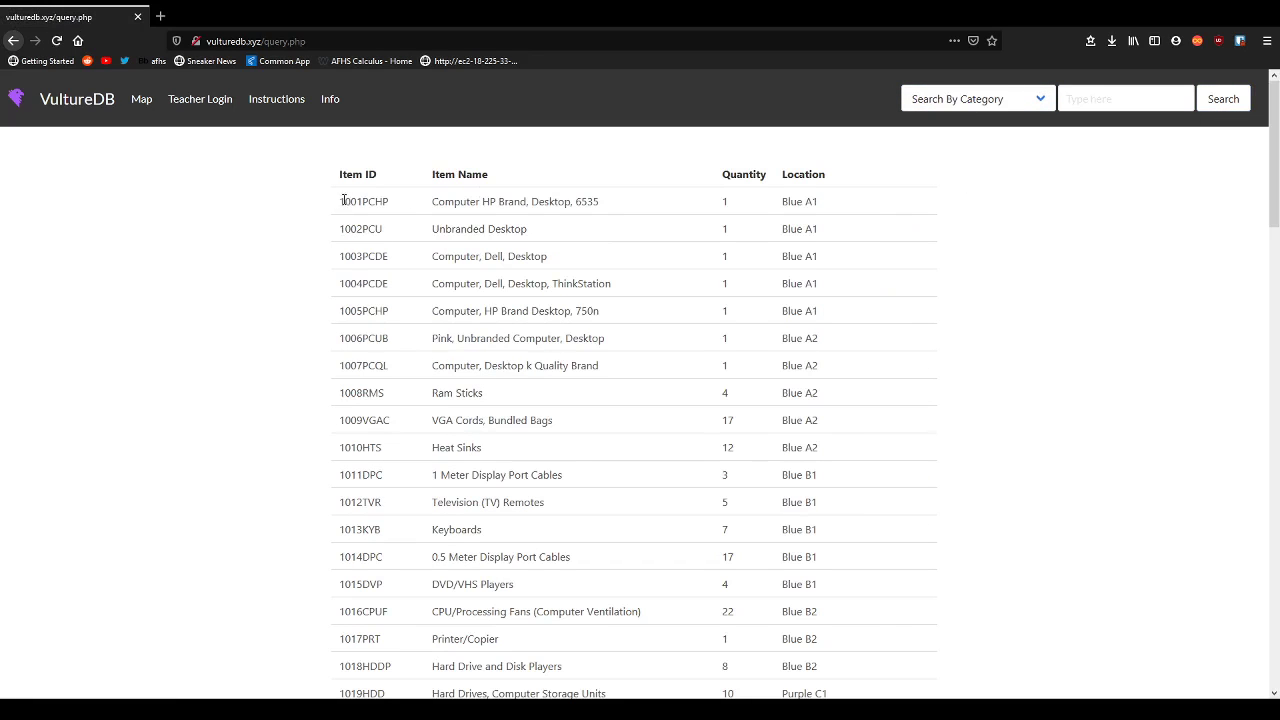
# Search the Vex/Knex category, inspect item 0000PTMR, then return to the home map.
pyautogui.click(965, 104)
pyautogui.press('Down')
pyautogui.press('Down')
pyautogui.click(1223, 98)
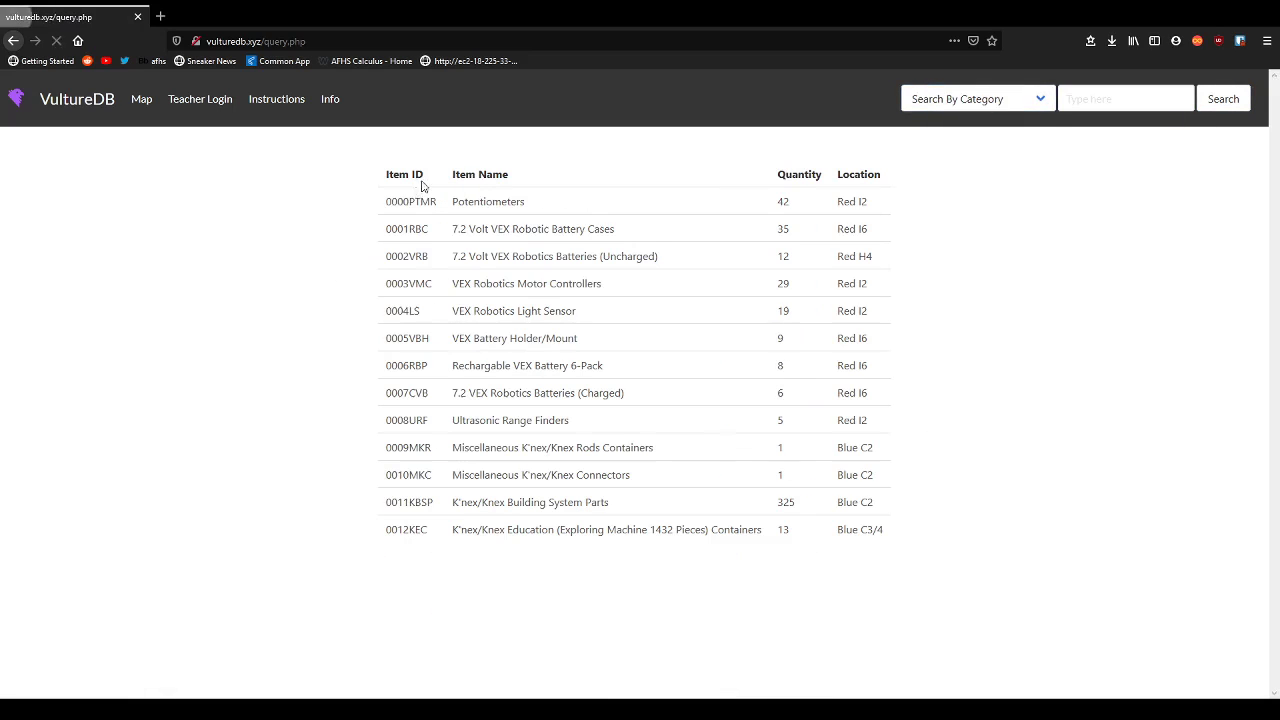
pyautogui.doubleClick(400, 202)
pyautogui.click(400, 202)
pyautogui.doubleClick(400, 202)
pyautogui.click(400, 202)
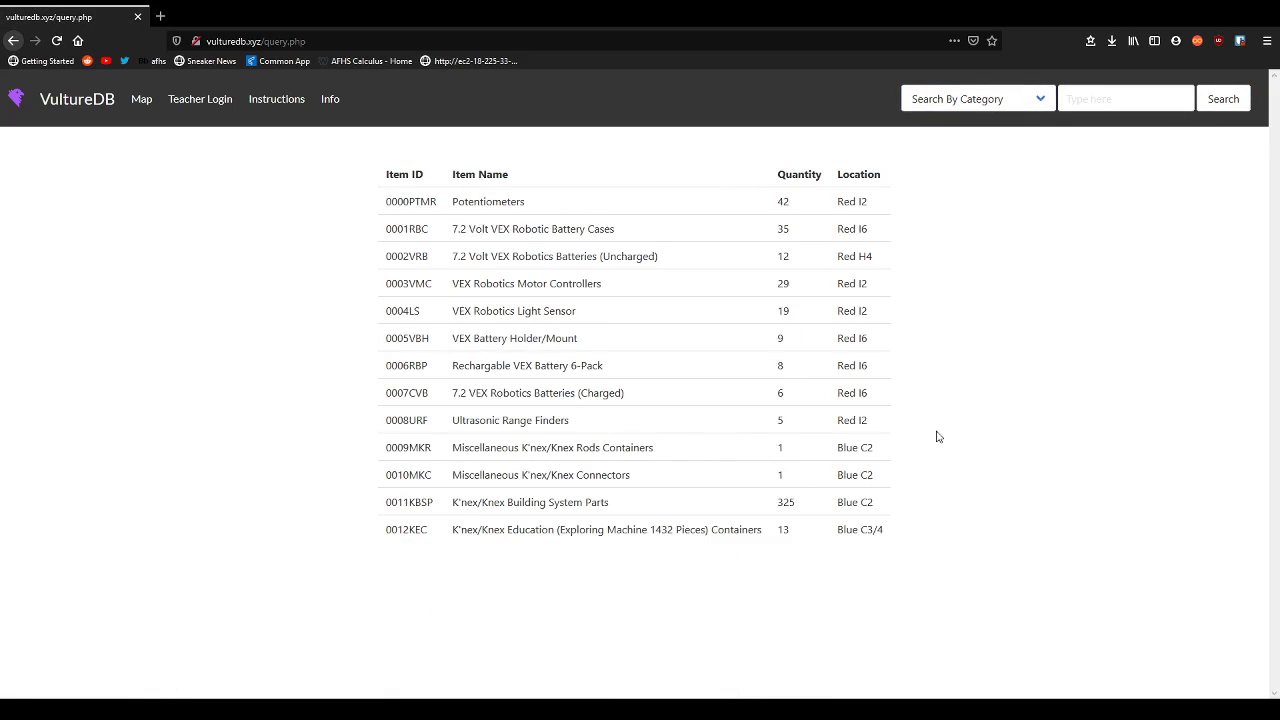
pyautogui.click(77, 99)
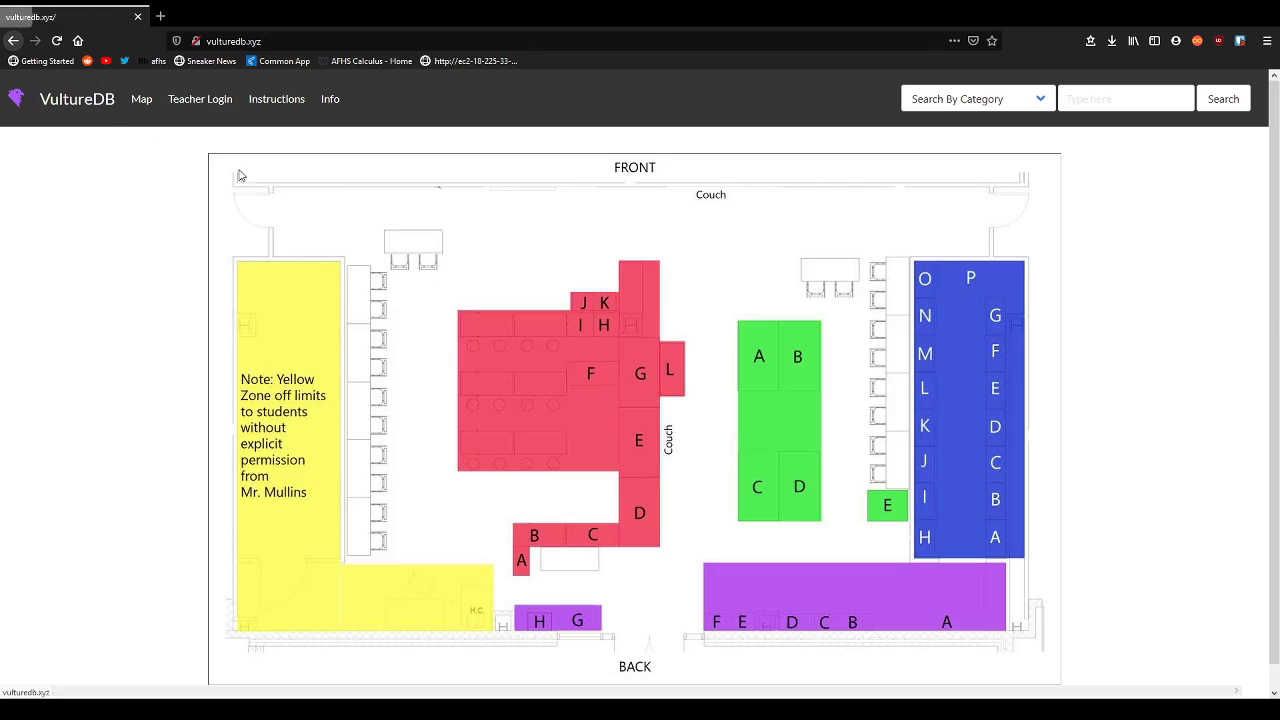
# Search the Hardware category to list its items.
pyautogui.click(1095, 106)
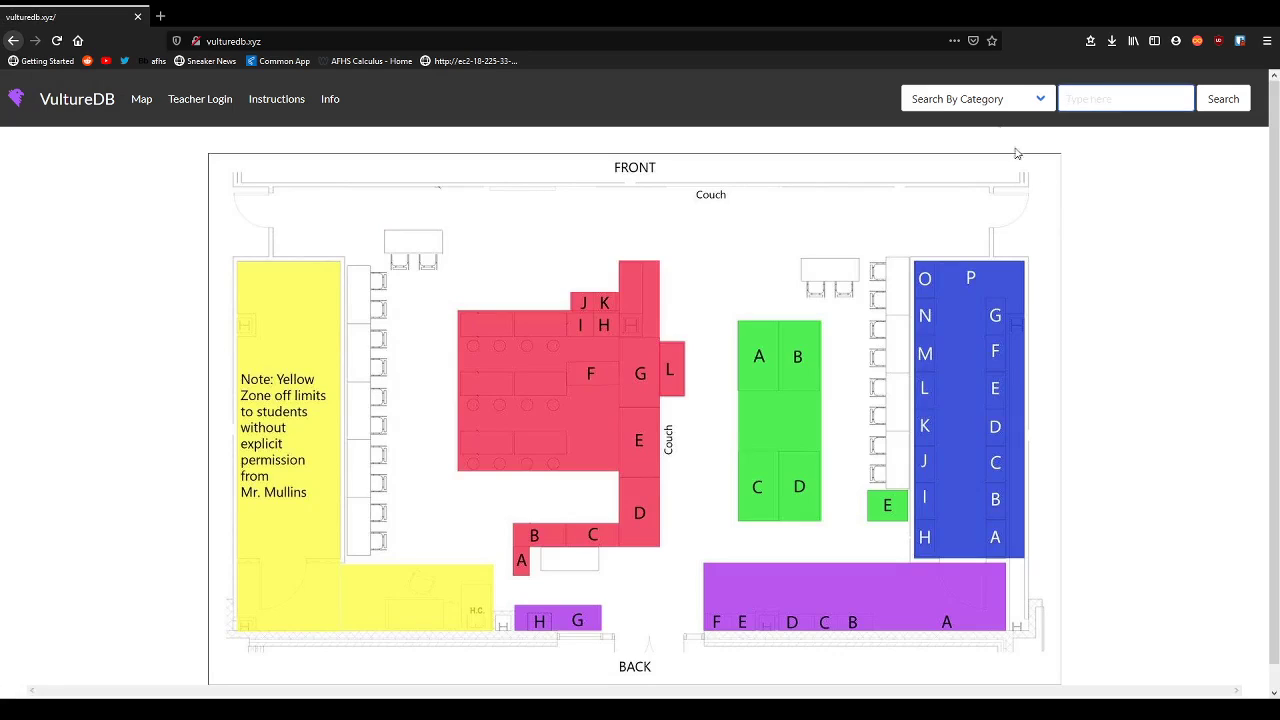
pyautogui.click(1000, 111)
pyautogui.press('Down')
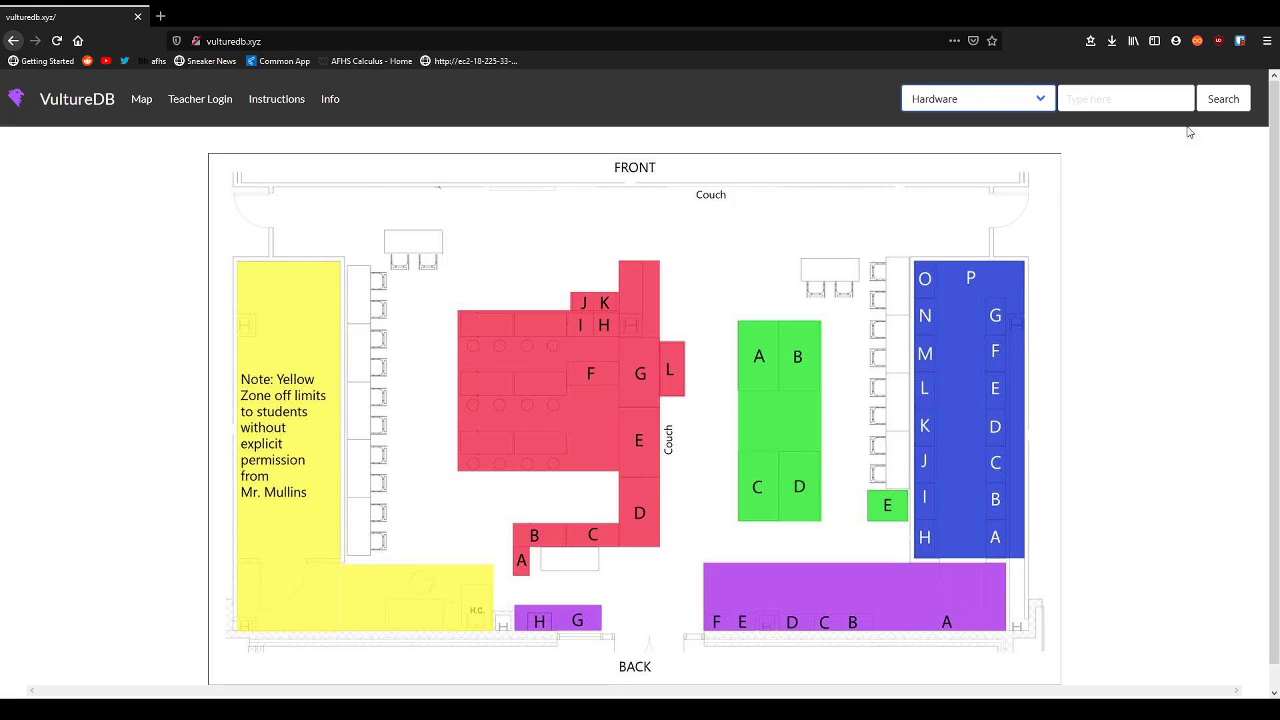
pyautogui.click(1230, 92)
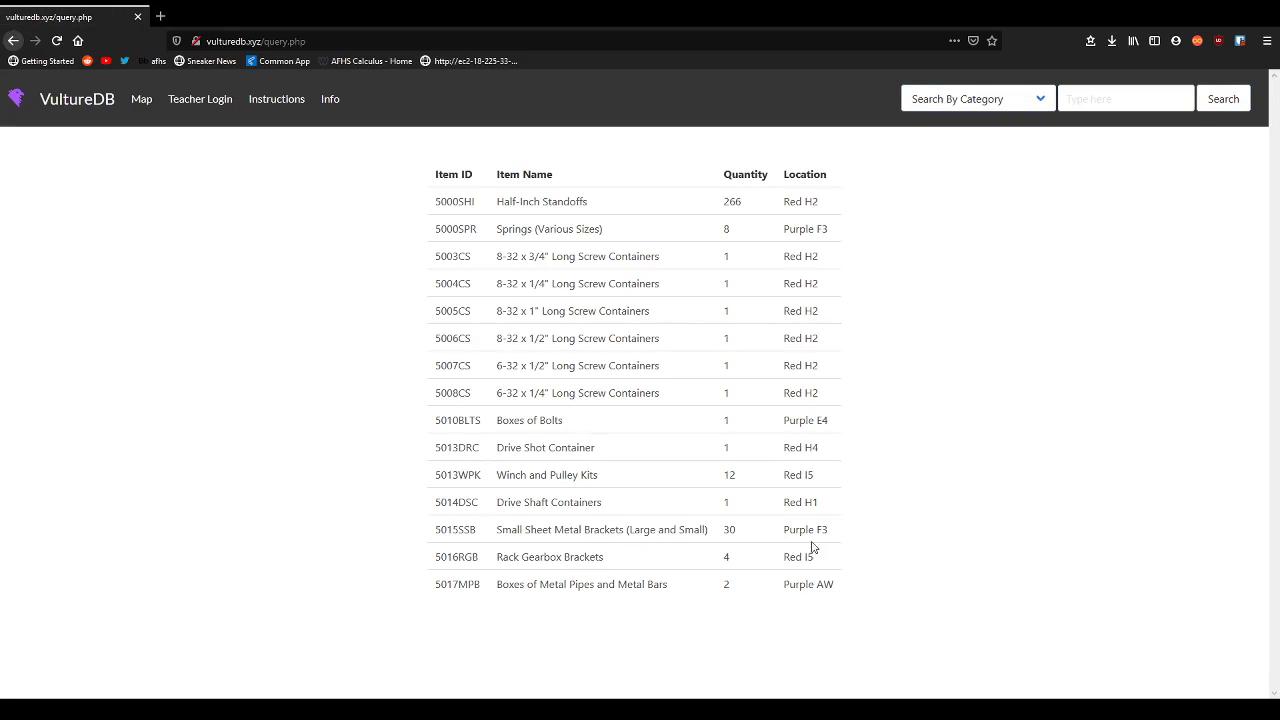
# From the home page, run a keyword search for screwdrivers and inspect the first result.
pyautogui.click(86, 99)
pyautogui.click(1174, 107)
pyautogui.write('screwdriver')
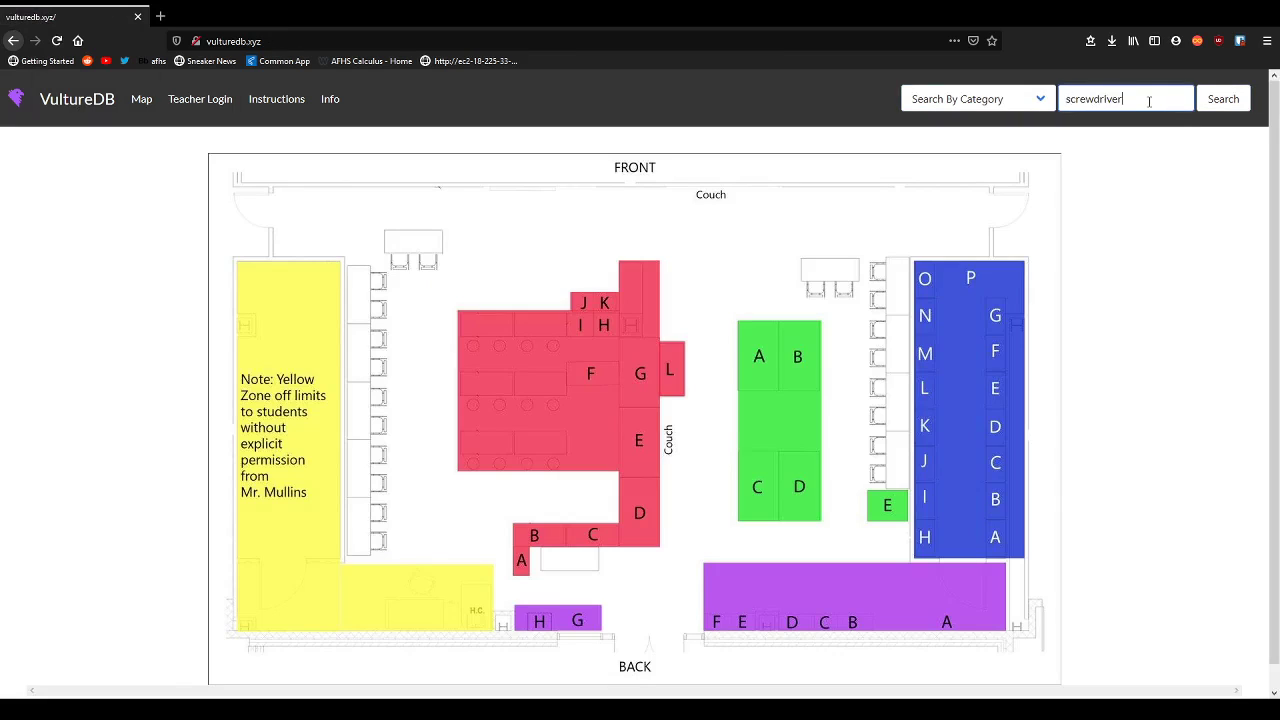
pyautogui.press('Return')
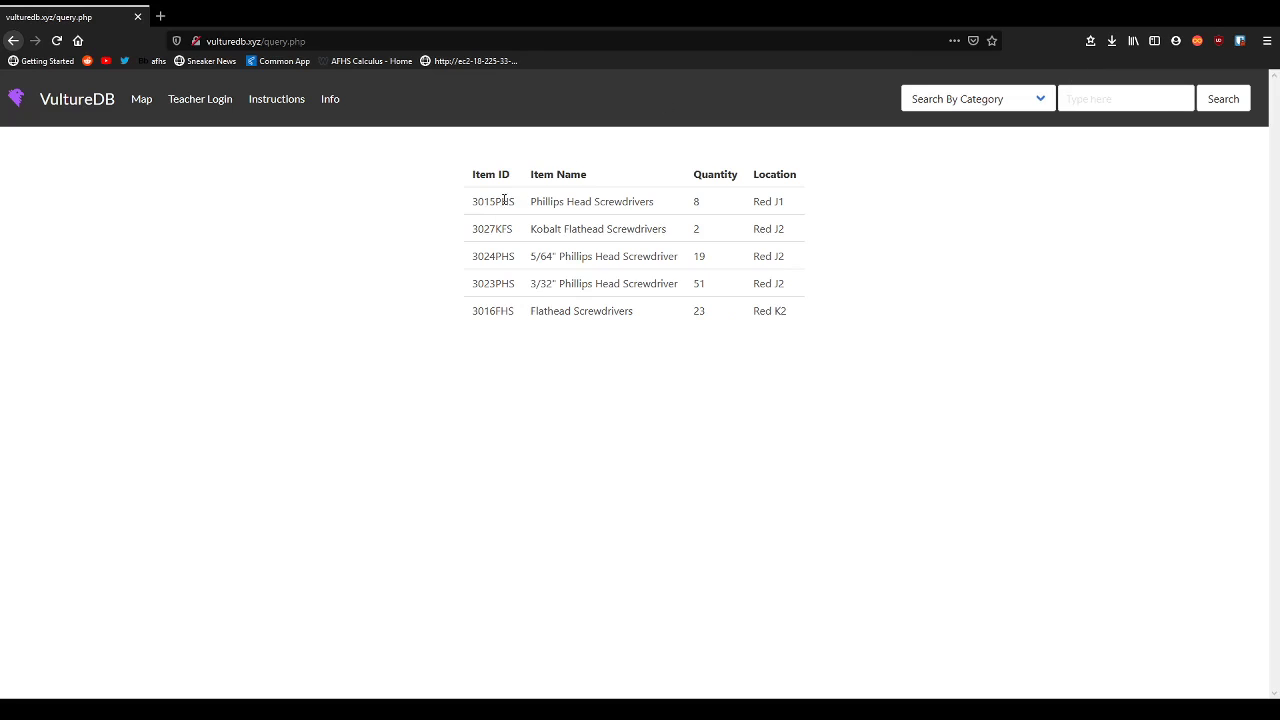
pyautogui.moveTo(515, 205); pyautogui.dragTo(650, 206)
pyautogui.click(615, 206)
# Inspect the Flathead Screwdrivers entry and the Item Name and Location column headings.
pyautogui.click(1112, 100)
pyautogui.click(1094, 77)
pyautogui.moveTo(574, 310); pyautogui.dragTo(627, 311)
pyautogui.click(627, 311)
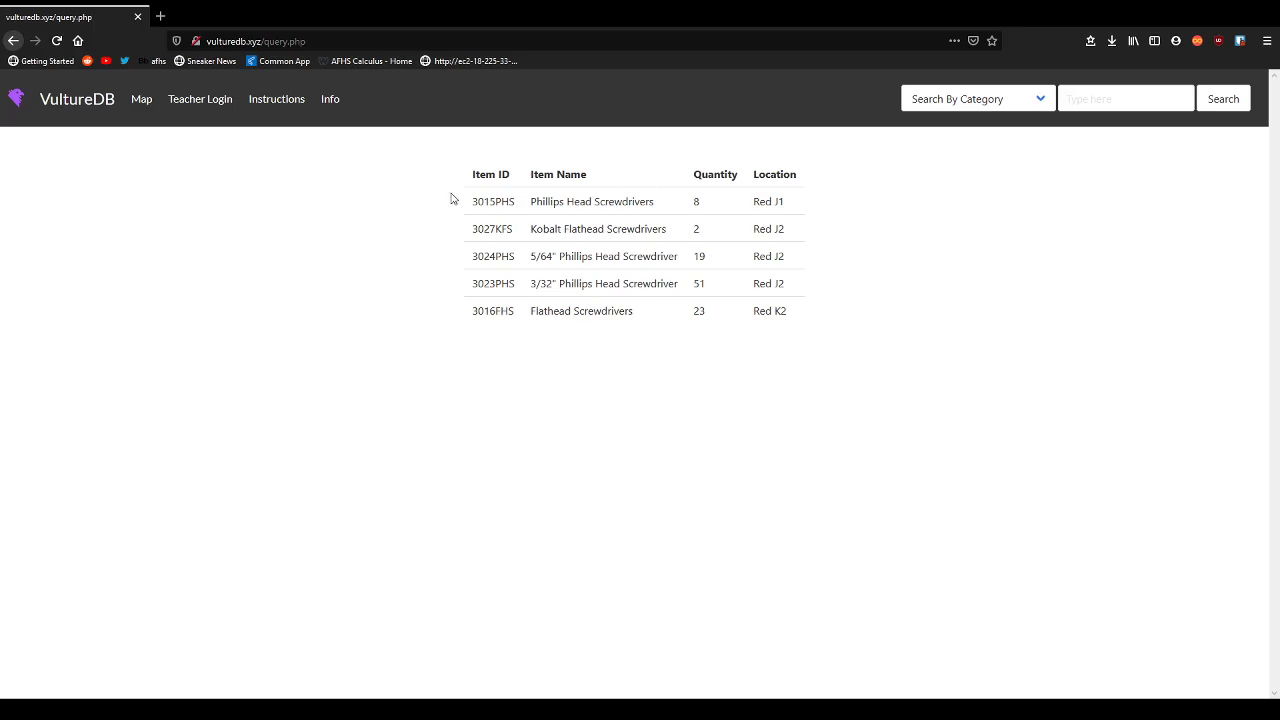
pyautogui.moveTo(532, 180); pyautogui.dragTo(597, 183)
pyautogui.click(597, 183)
pyautogui.moveTo(751, 182); pyautogui.dragTo(812, 182)
pyautogui.click(812, 182)
# Return home and rerun the 'screwdriver' search, checking the first item's Red J1 location.
pyautogui.click(109, 124)
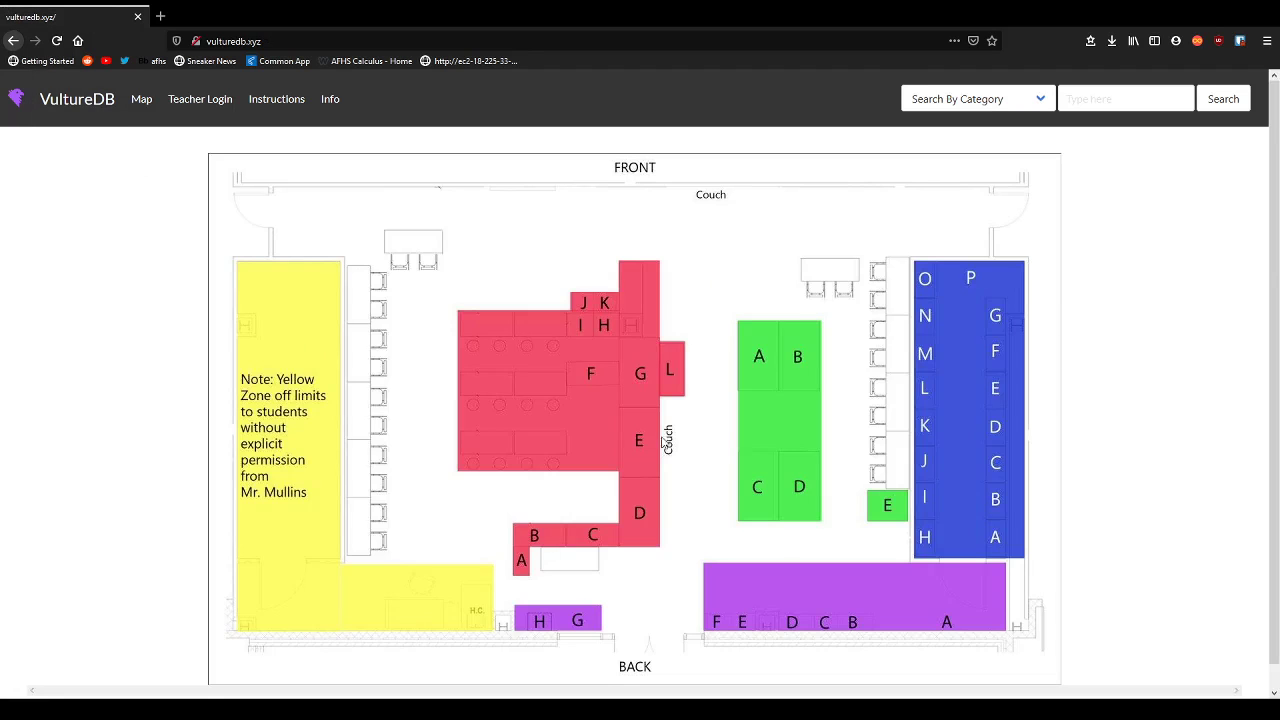
pyautogui.scroll(-1, 991, 486)
pyautogui.scroll(1, 1106, 440)
pyautogui.click(1164, 108)
pyautogui.write('screwdriver')
pyautogui.press('Return')
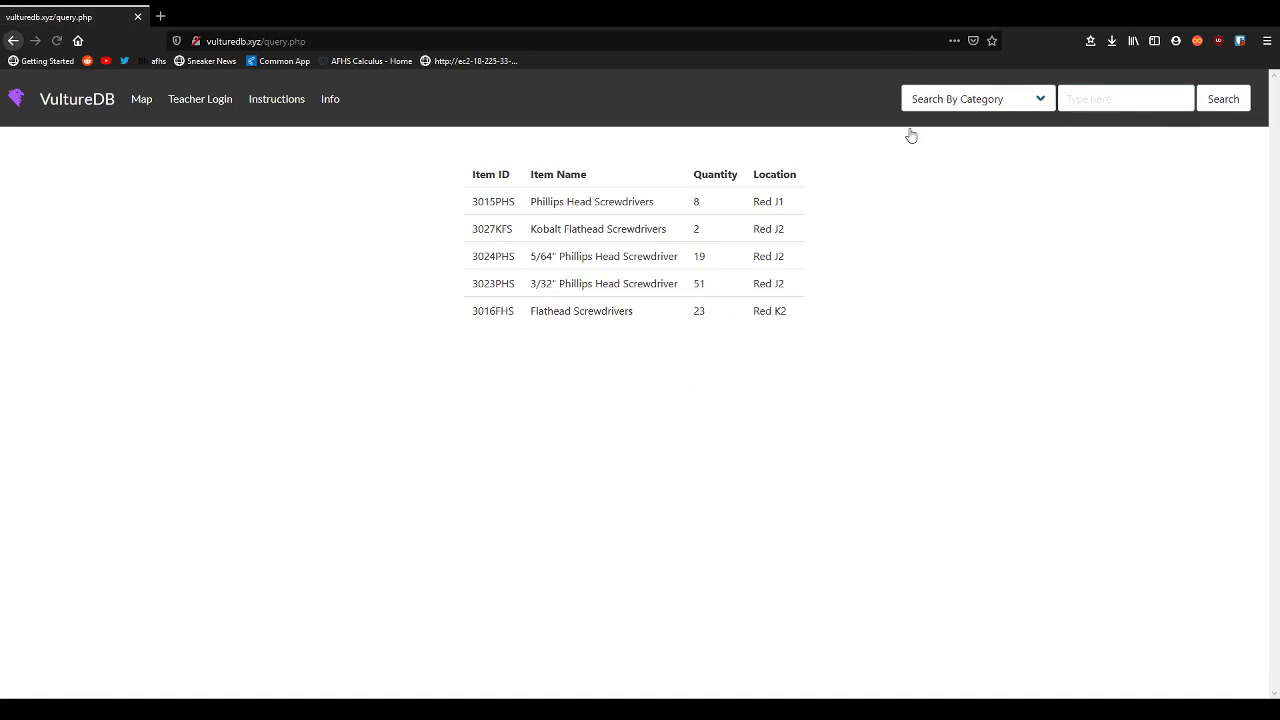
pyautogui.moveTo(768, 203); pyautogui.dragTo(814, 206)
pyautogui.click(768, 199)
# View the mullins.jpg map image in its own tab, then open the Teacher Login page.
pyautogui.click(141, 101)
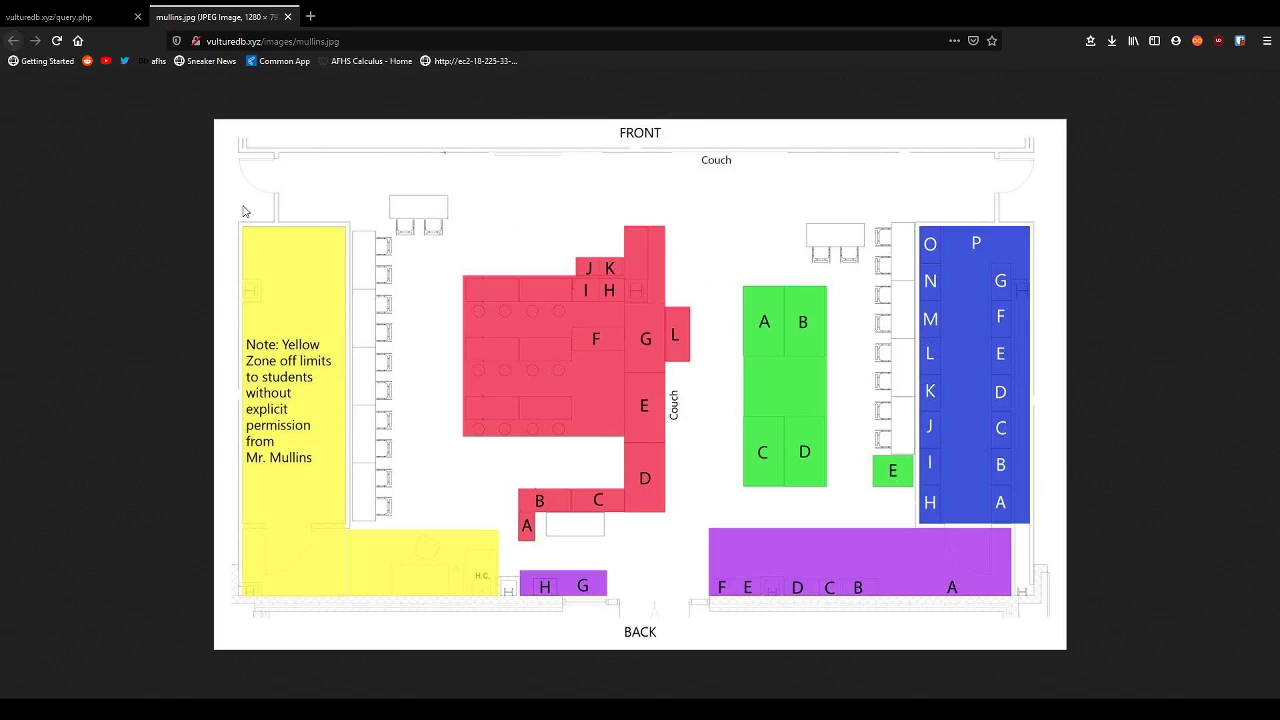
pyautogui.hotkey('ctrl', 'pageup')
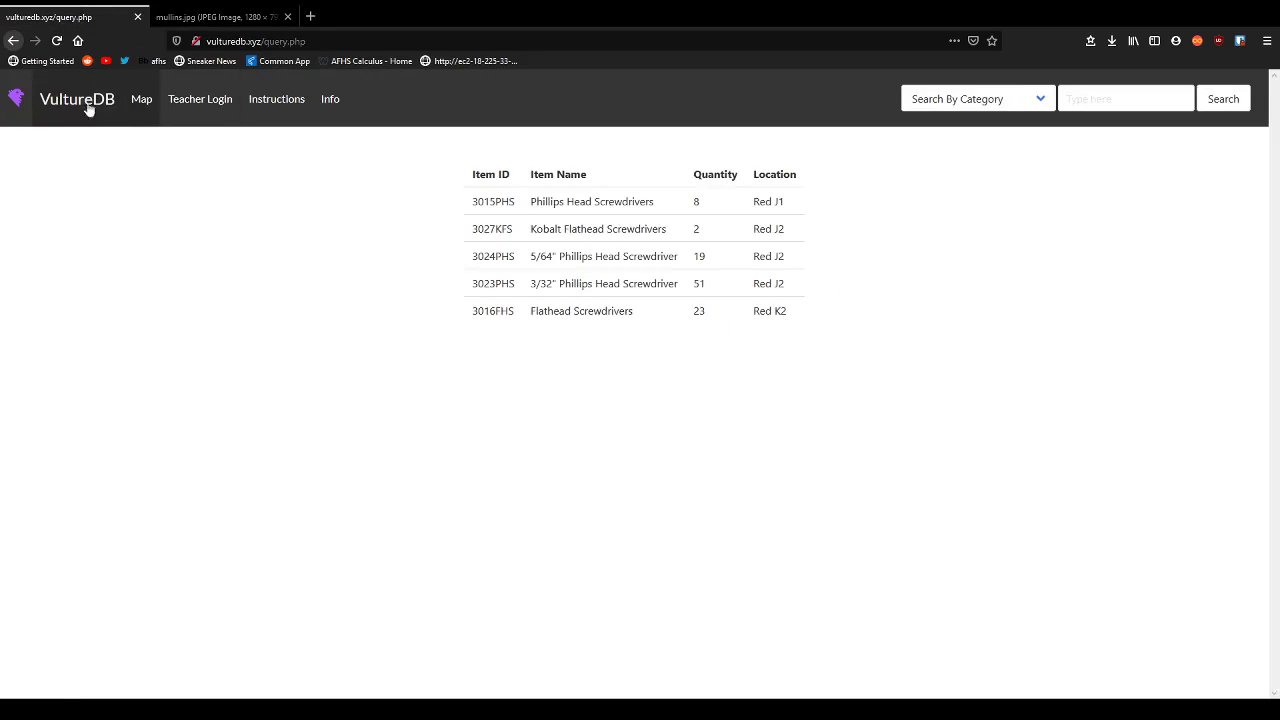
pyautogui.click(86, 105)
pyautogui.hotkey('ctrl', 'pagedown')
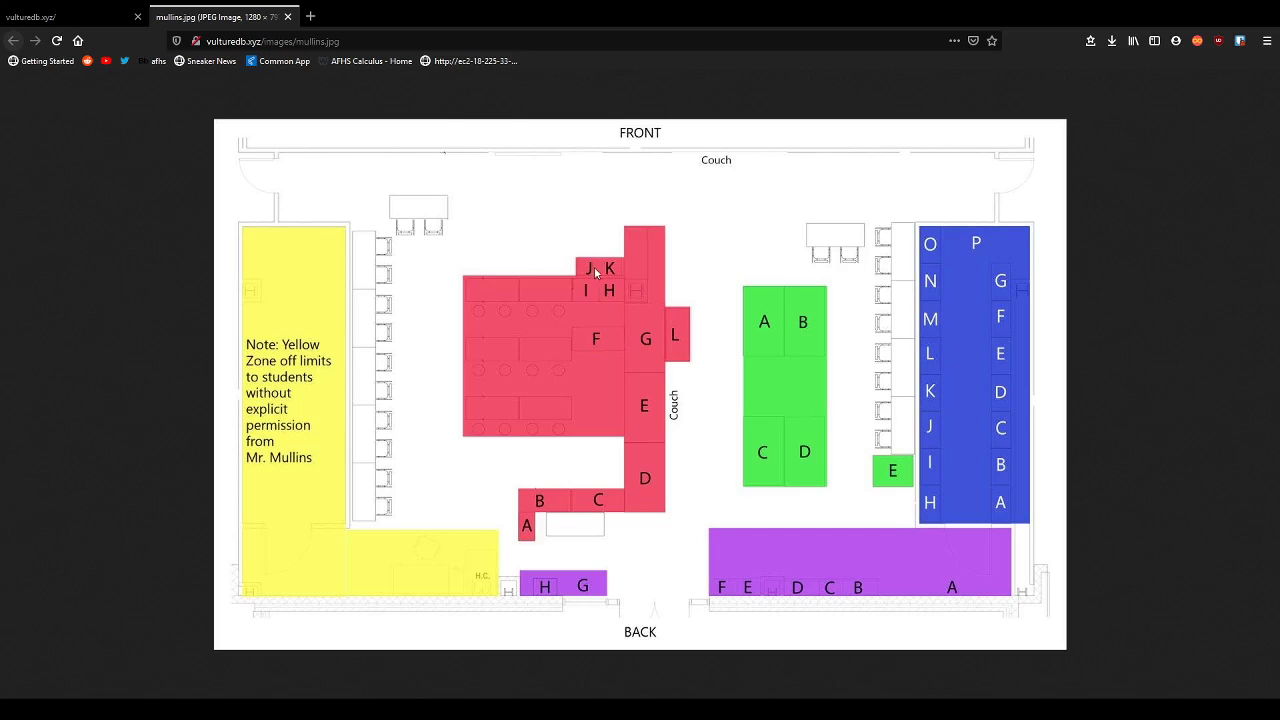
pyautogui.click(104, 14)
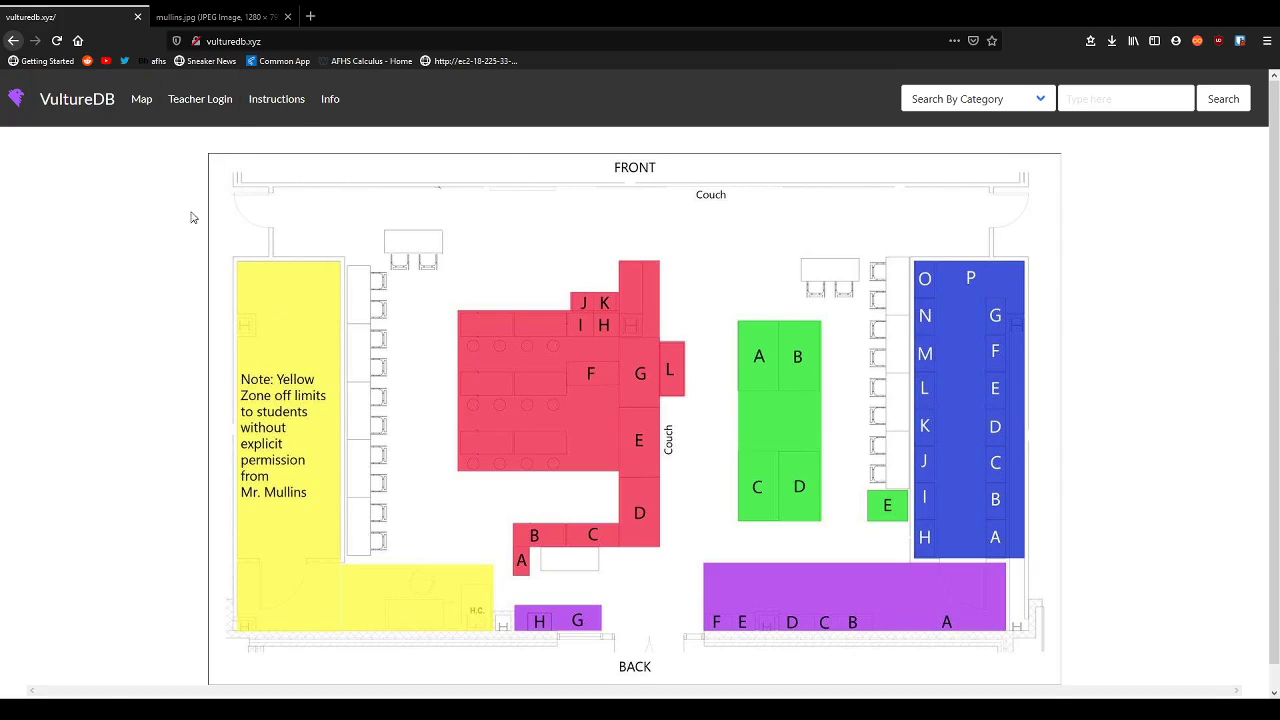
pyautogui.click(197, 114)
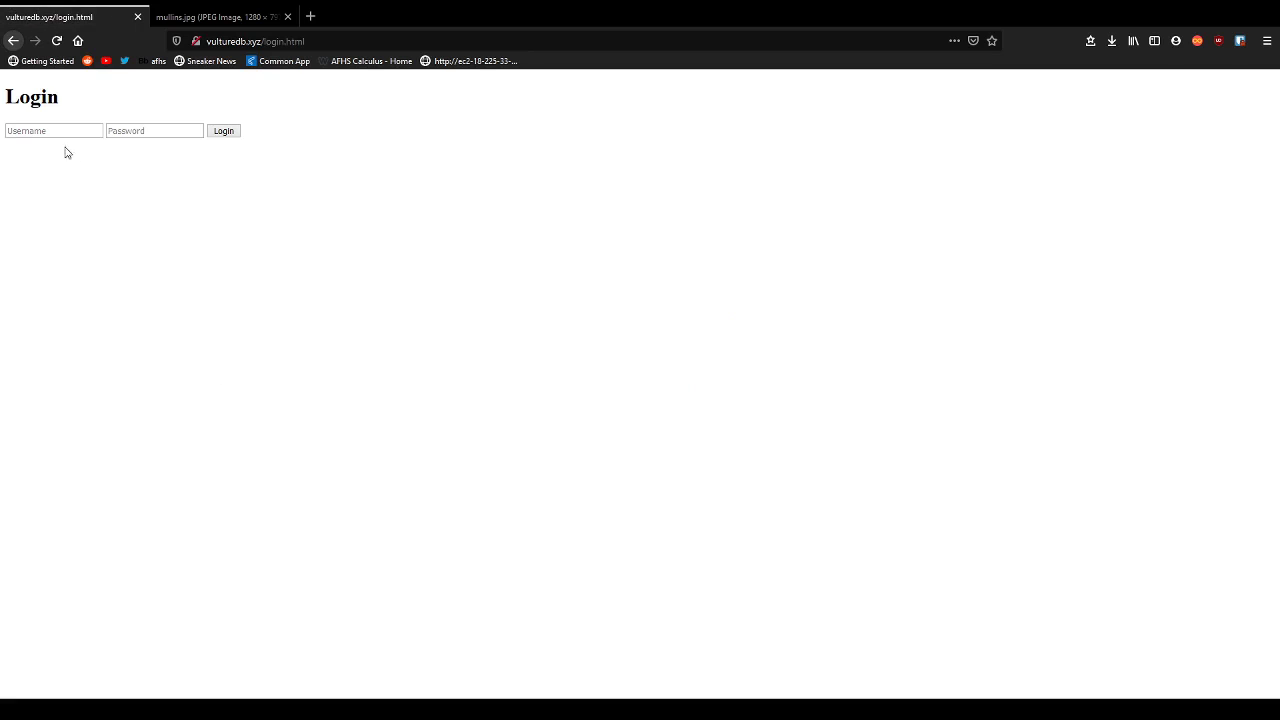
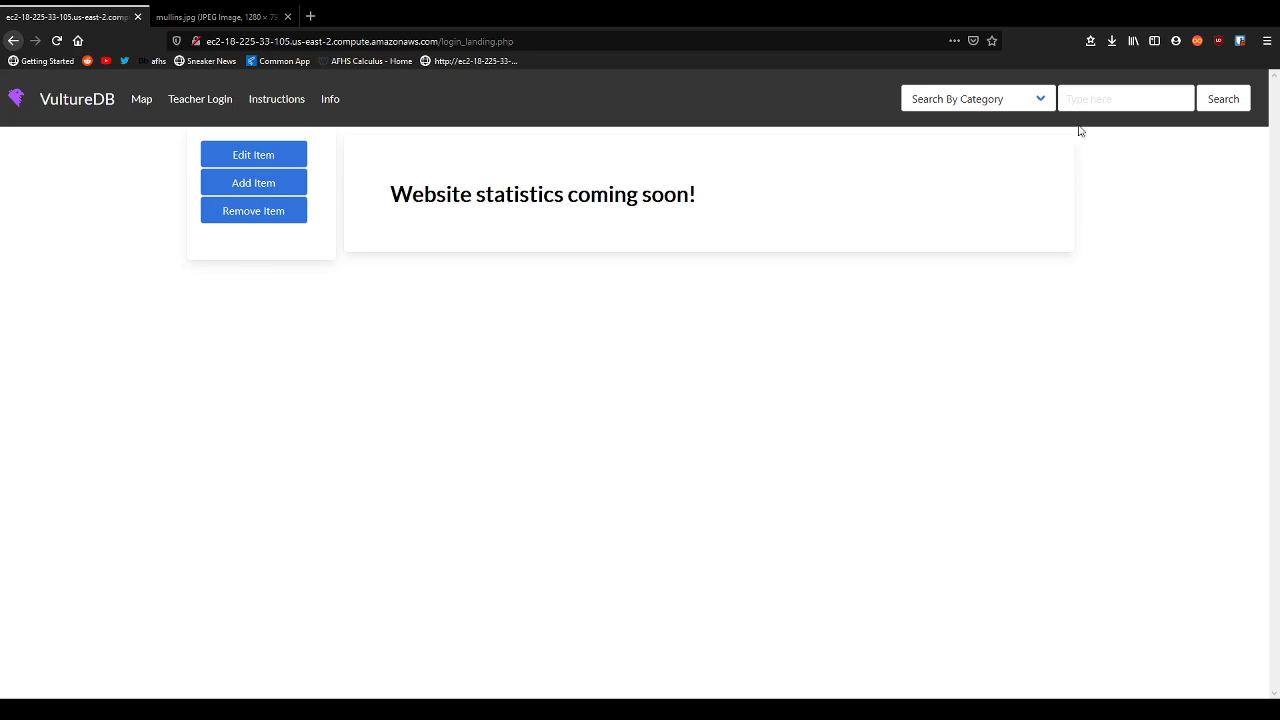
# Insert item 0999Test named TestItemTest with quantity 1 in zone Blue, subsection A1.
pyautogui.click(256, 186)
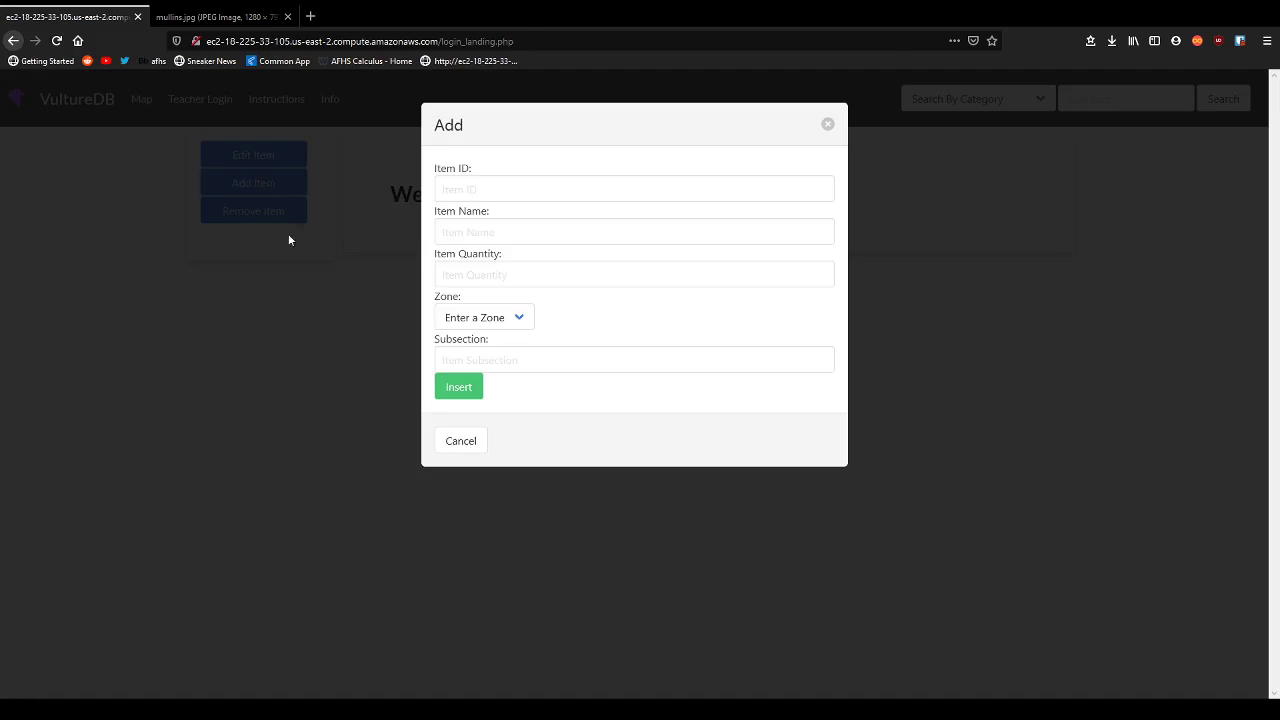
pyautogui.click(527, 195)
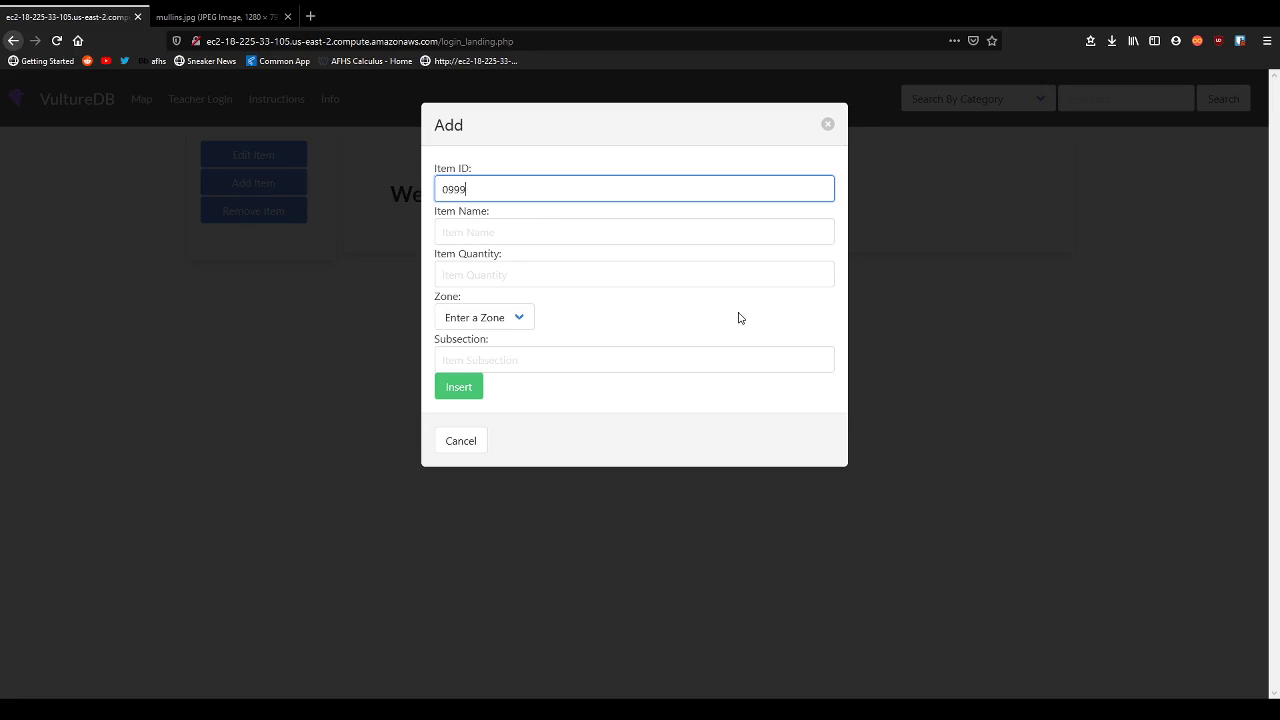
pyautogui.press('Tab')
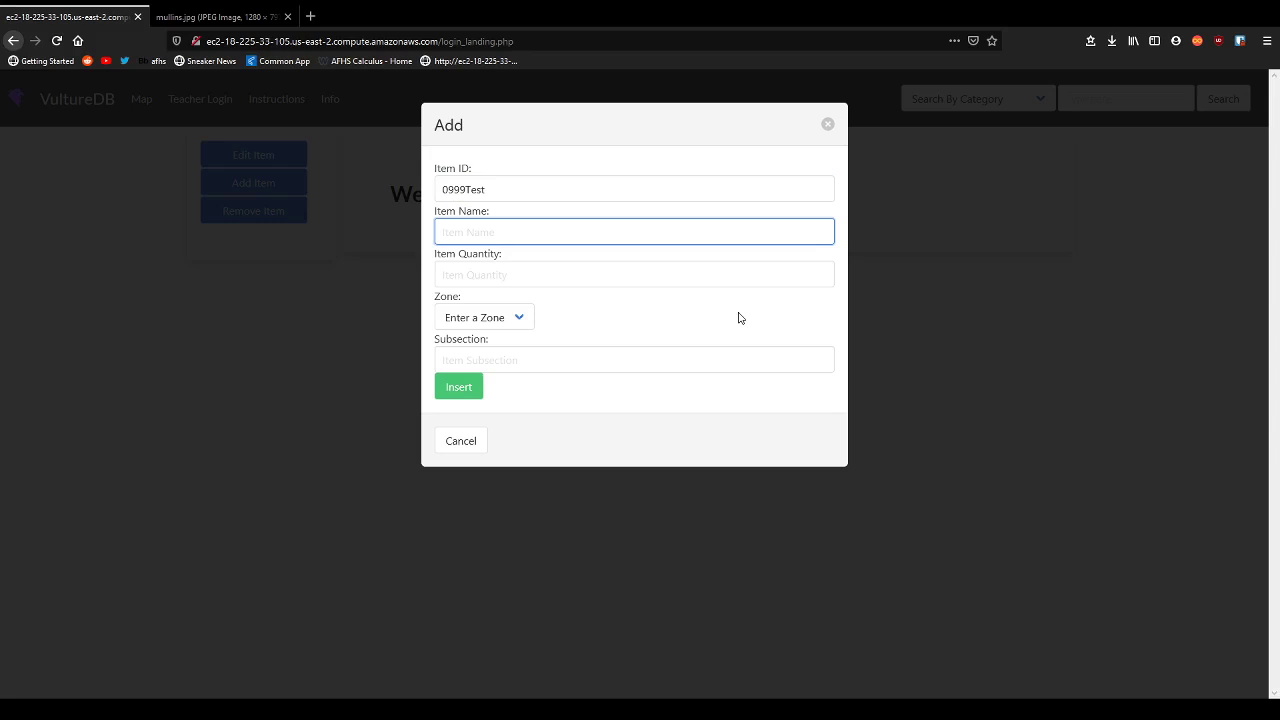
pyautogui.write('TestItemTest')
pyautogui.press('Tab')
pyautogui.write('1')
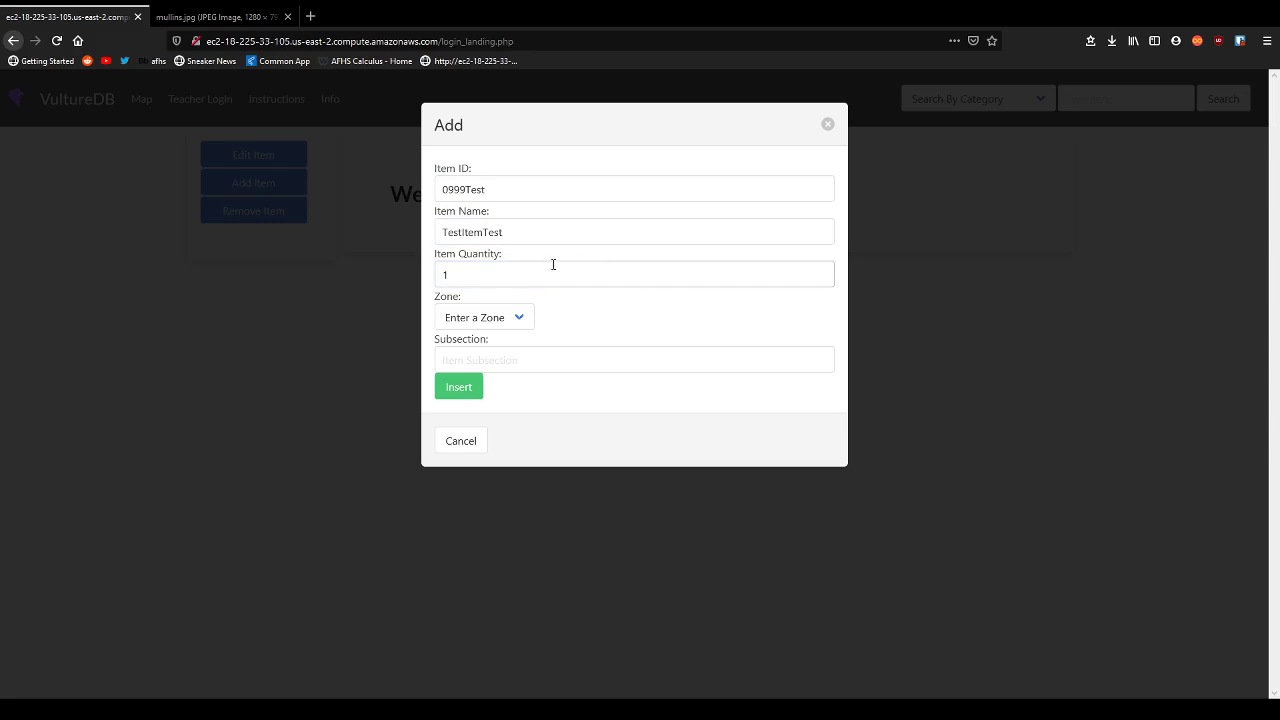
pyautogui.press('Tab')
pyautogui.press('Down')
pyautogui.press('Tab')
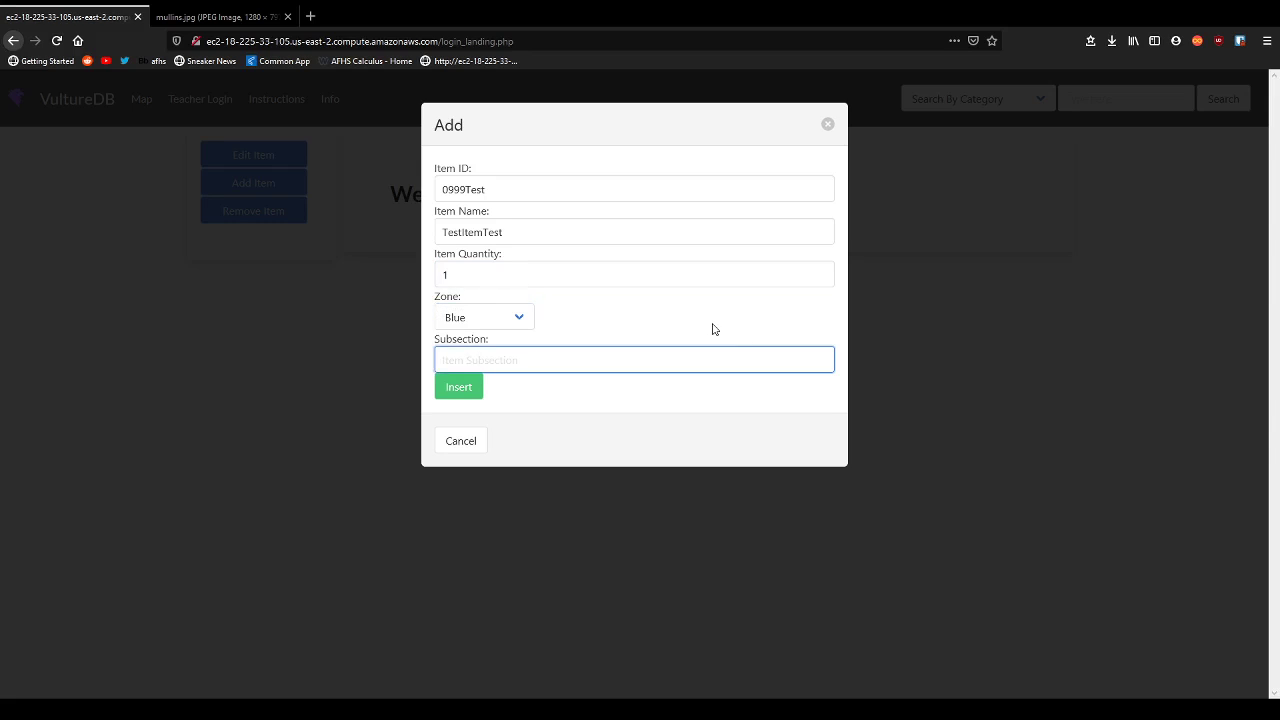
pyautogui.write('A1')
pyautogui.press('Tab')
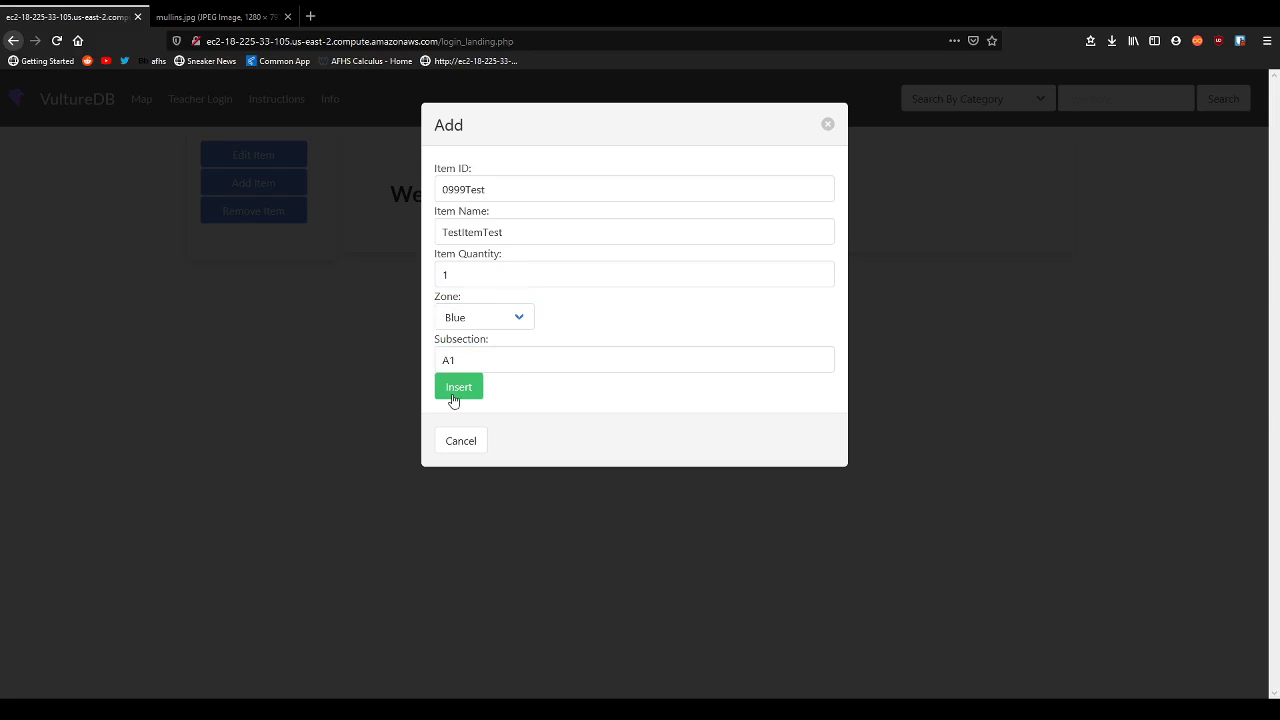
pyautogui.click(468, 392)
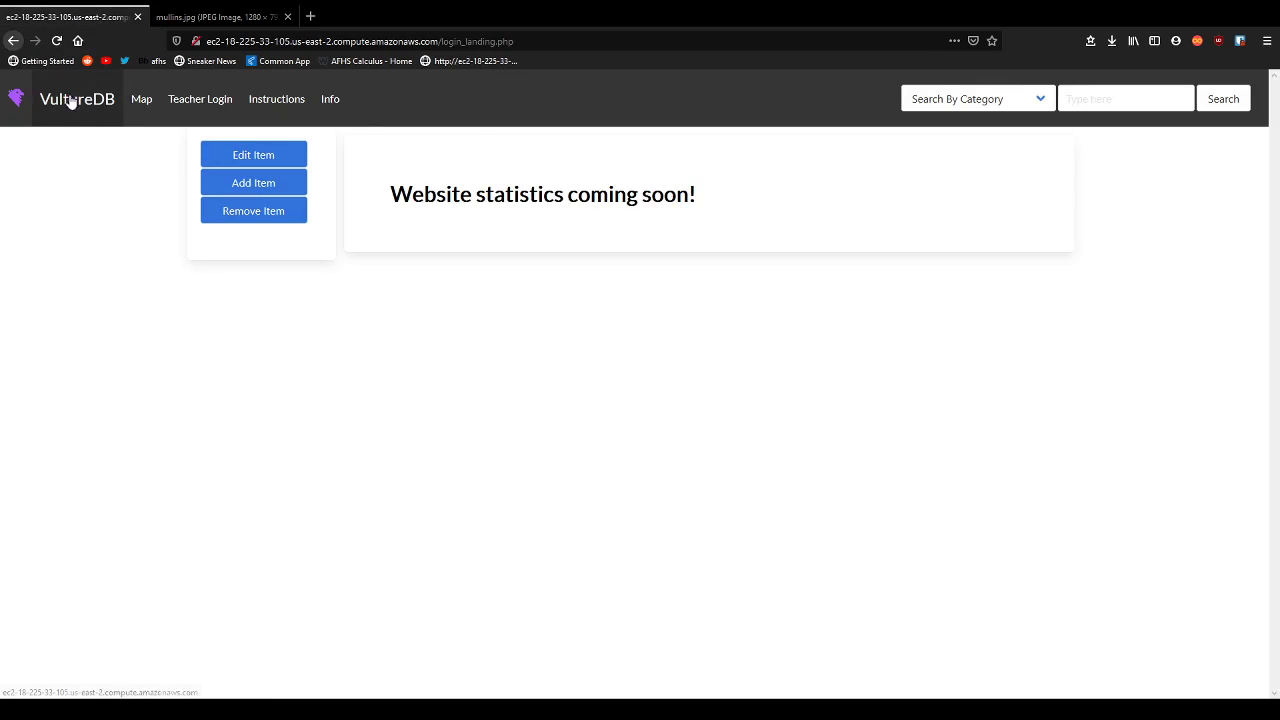
# Open the Blue zone listing from the map and find the 0999Test row.
pyautogui.click(84, 117)
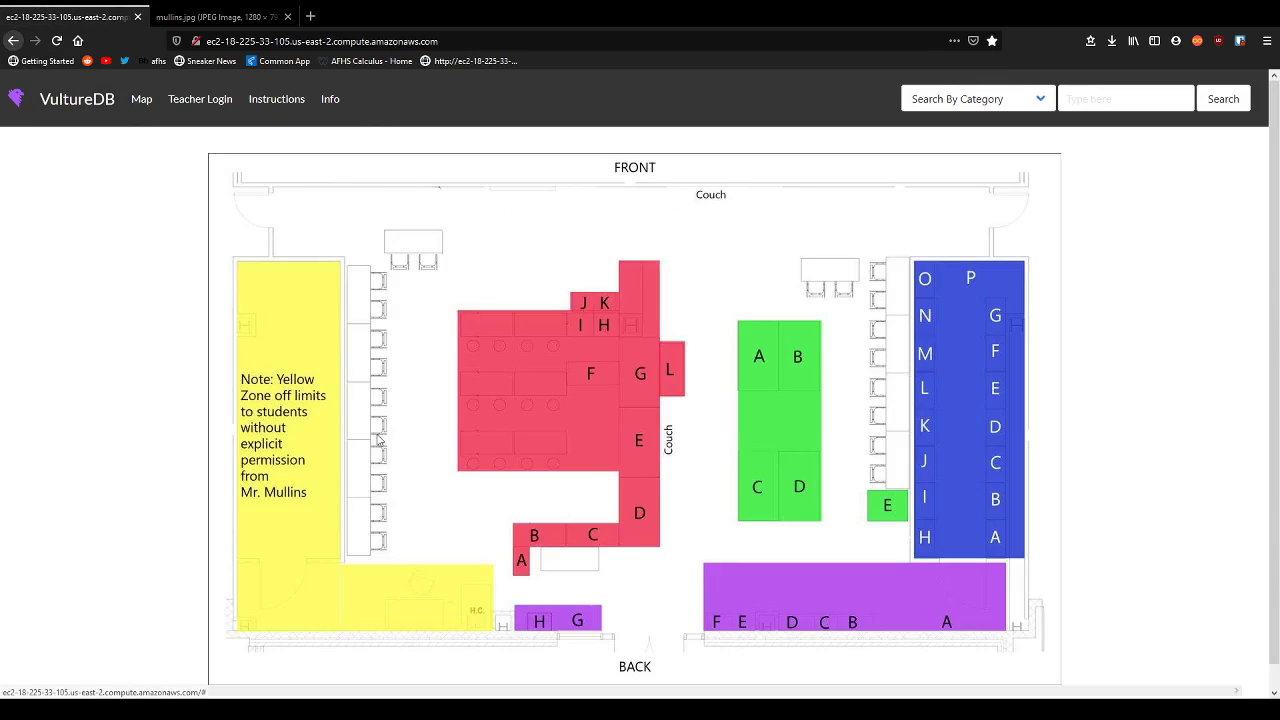
pyautogui.click(945, 420)
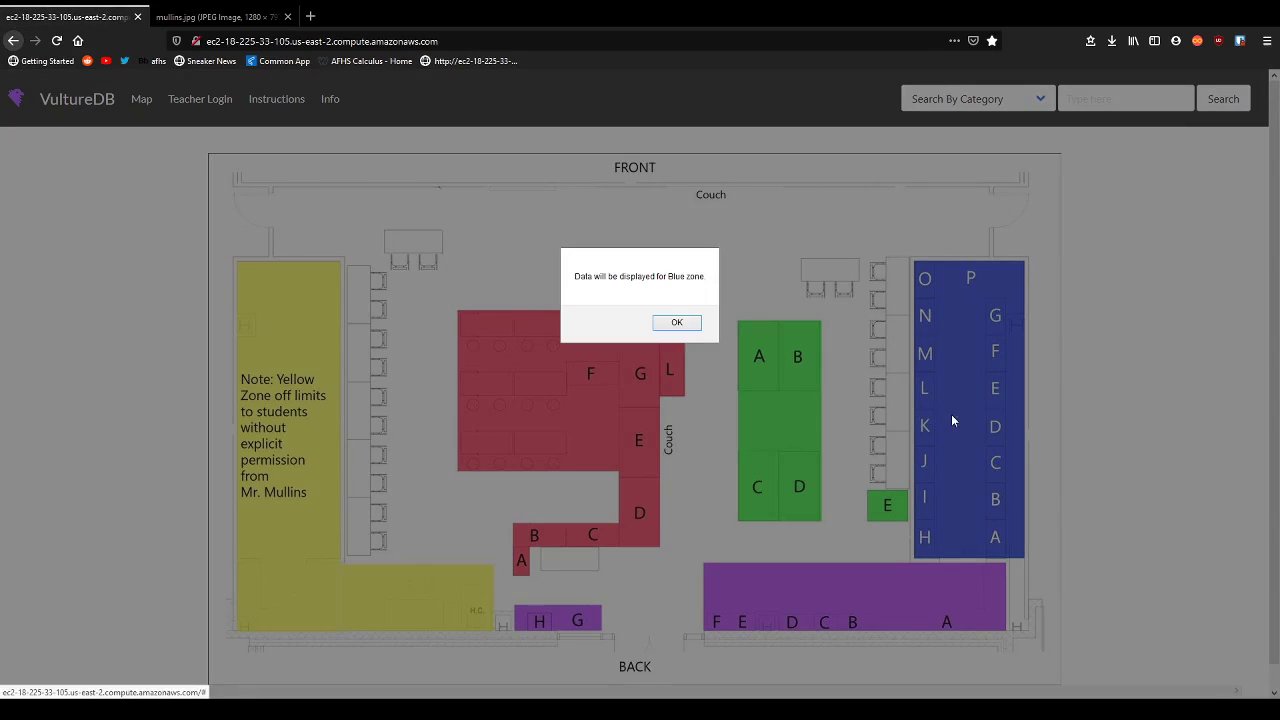
pyautogui.click(676, 323)
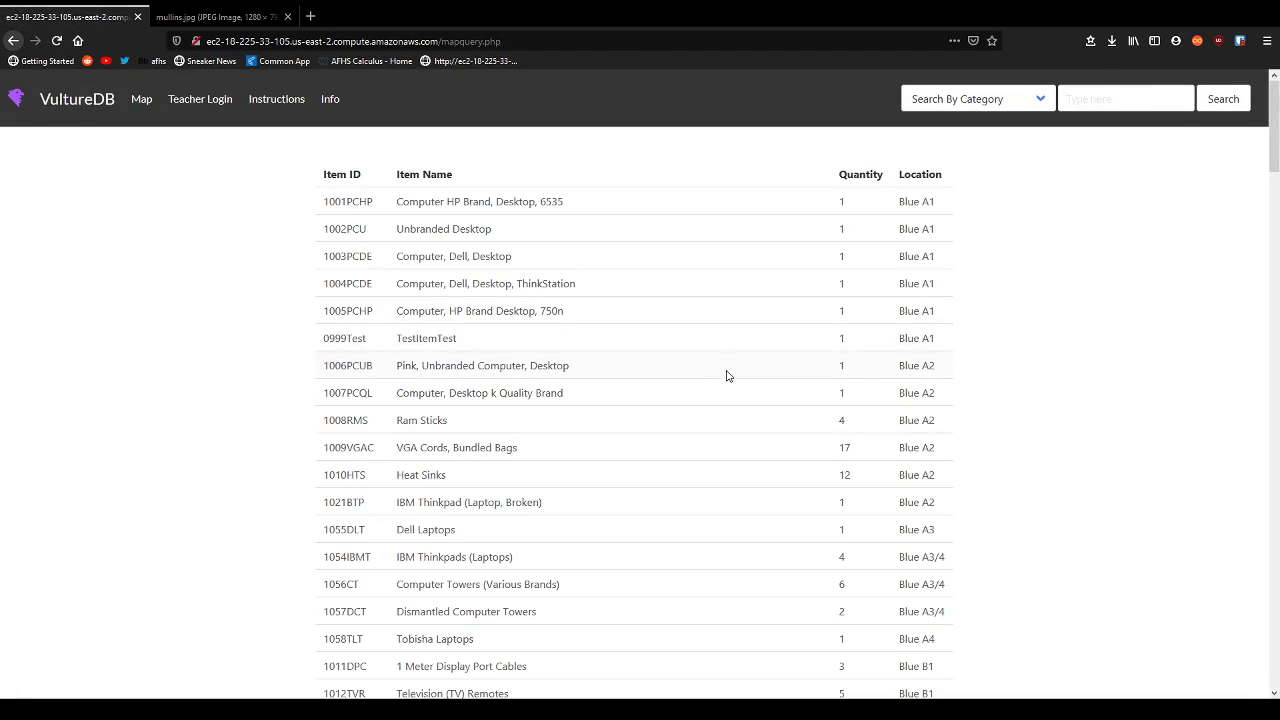
pyautogui.moveTo(328, 340); pyautogui.dragTo(507, 347)
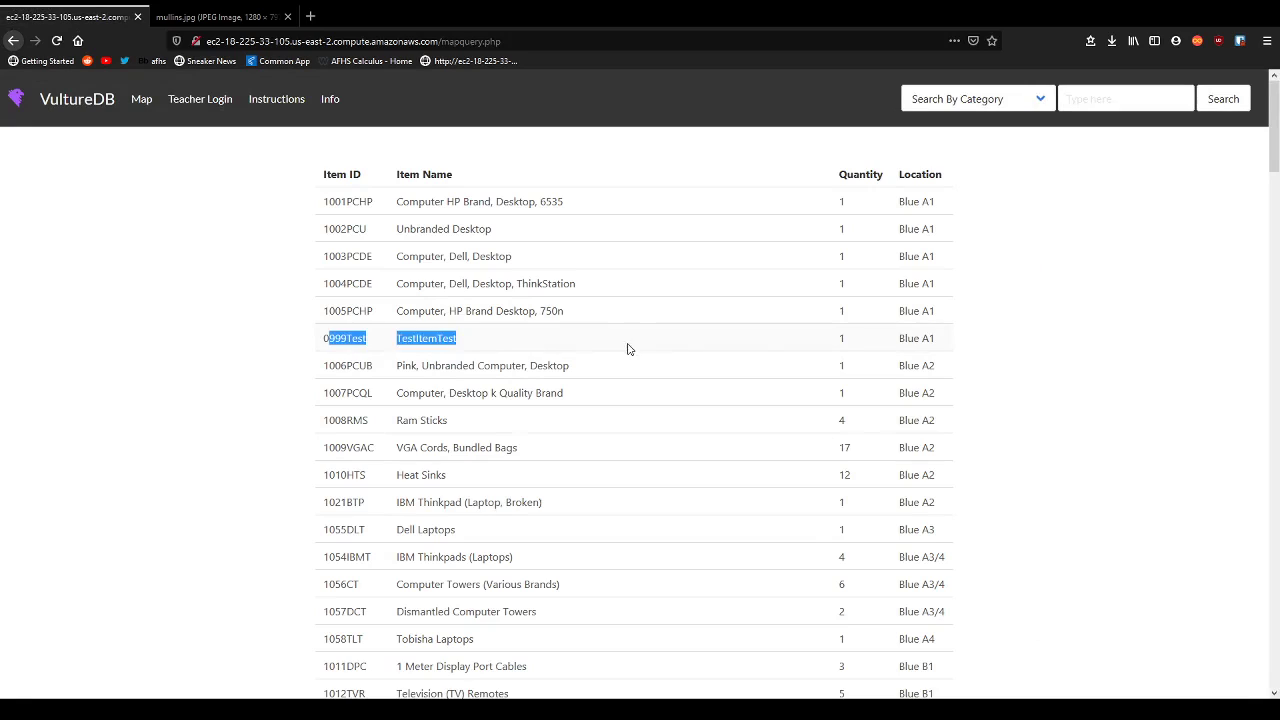
pyautogui.moveTo(951, 344); pyautogui.dragTo(301, 333)
pyautogui.click(299, 328)
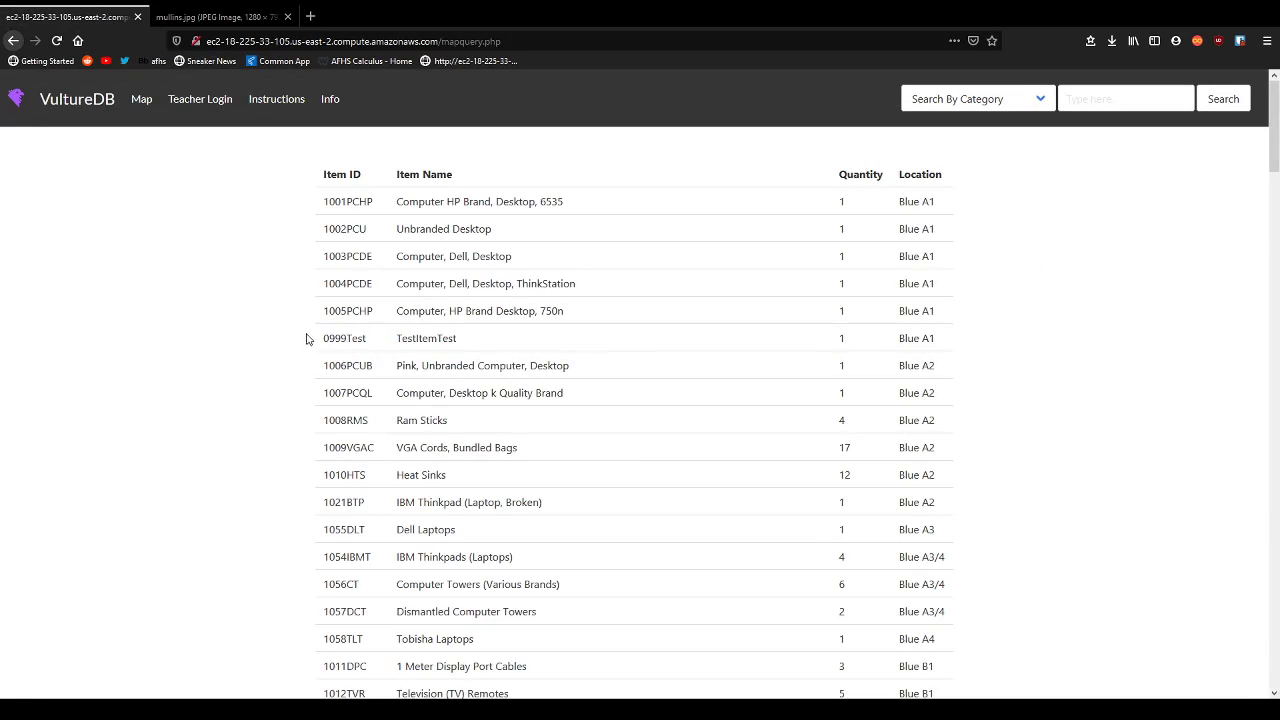
# Reload the Blue zone listing to recheck 0999Test, then go to the teacher item-management page.
pyautogui.click(196, 112)
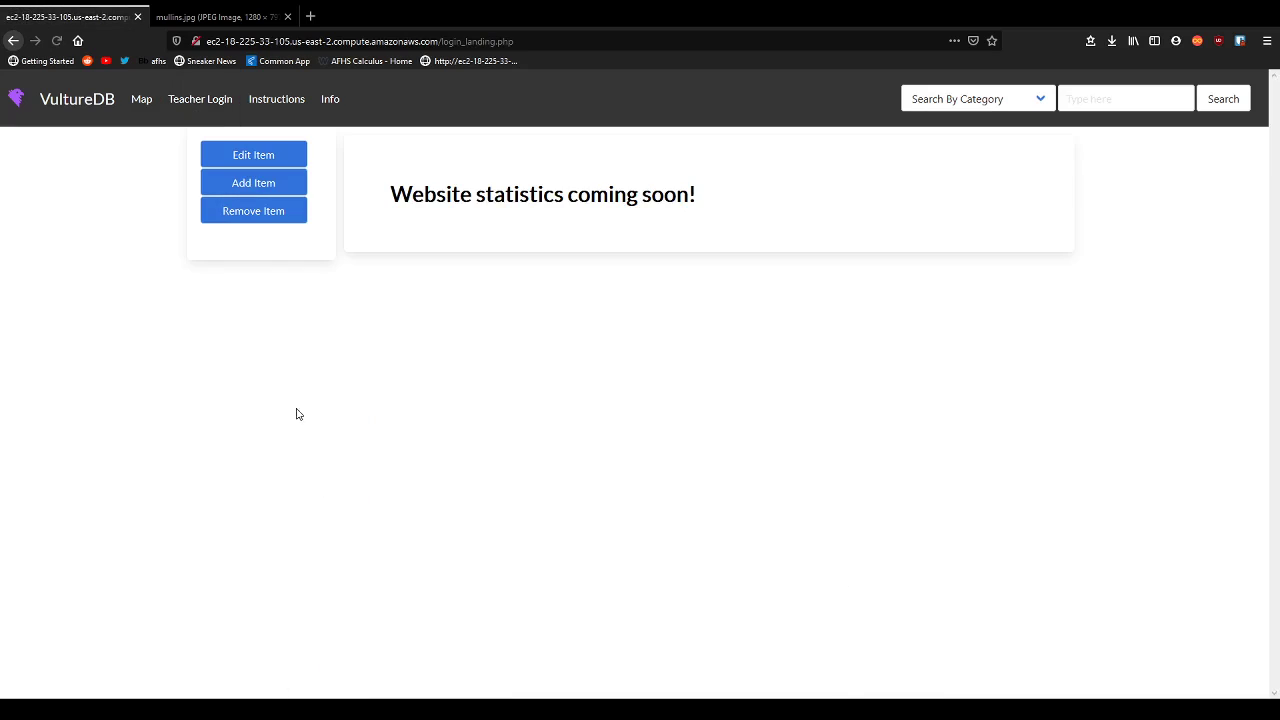
pyautogui.hotkey('alt', 'Left')
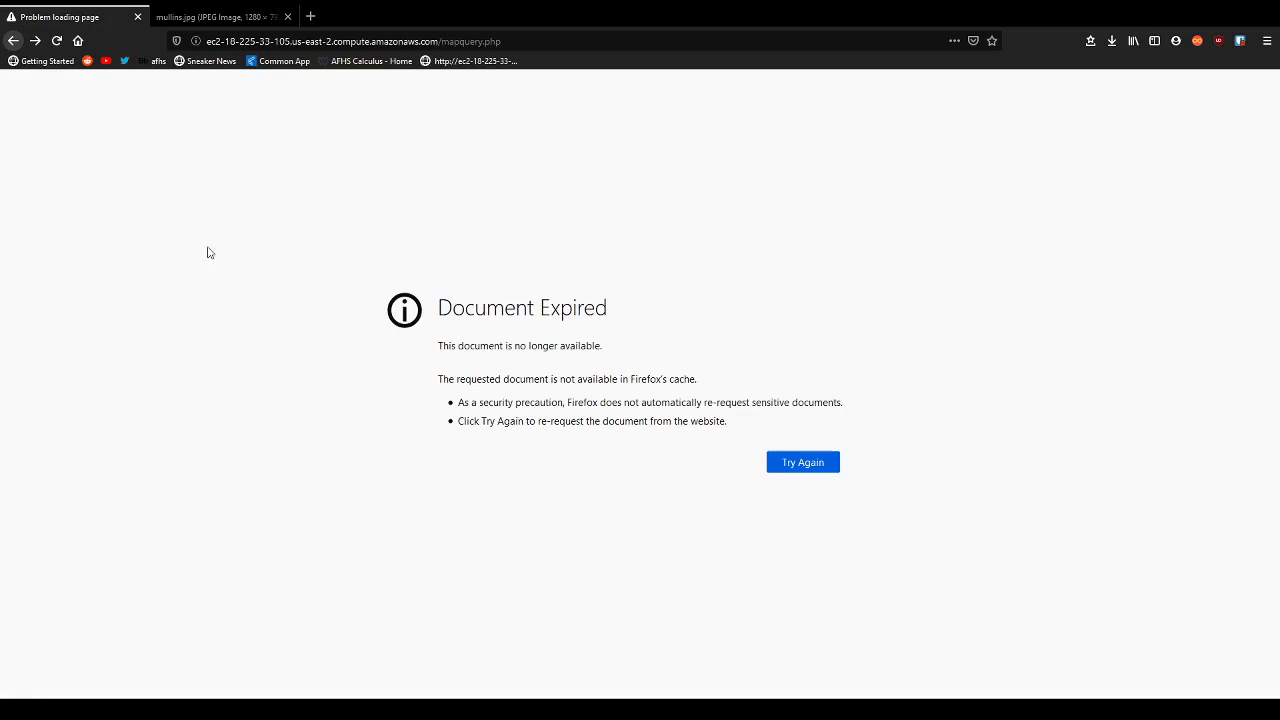
pyautogui.click(818, 460)
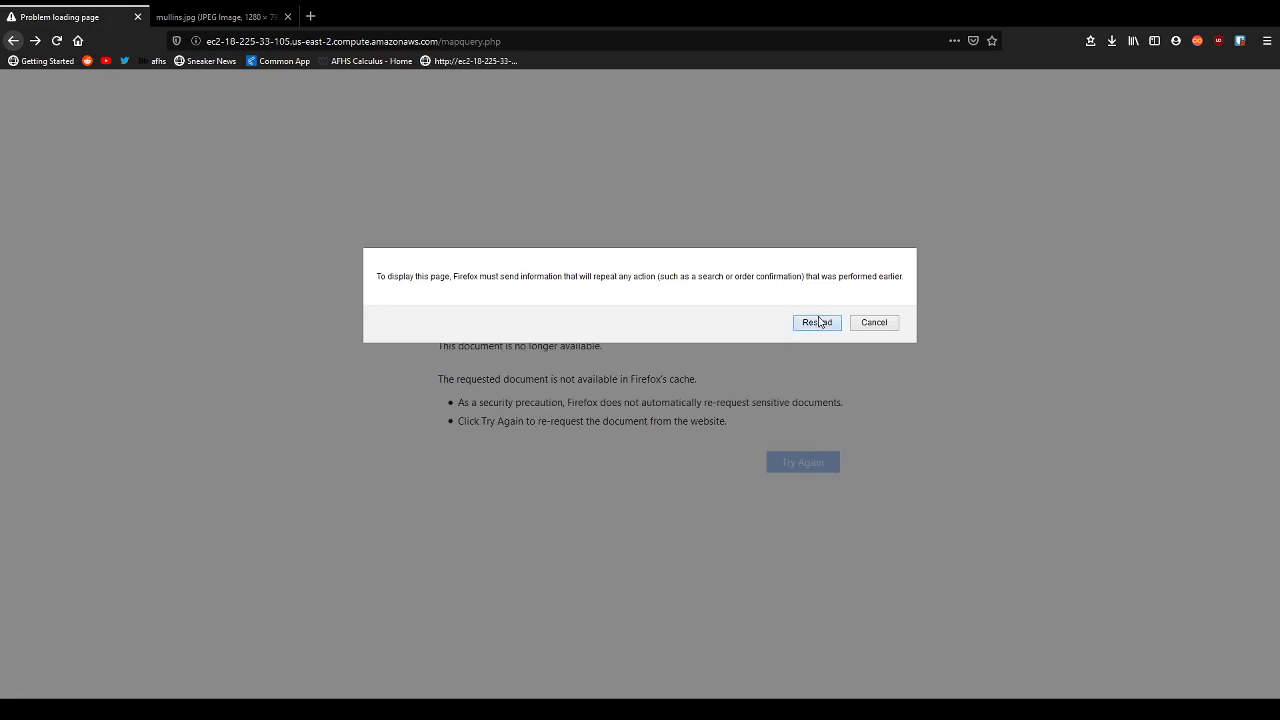
pyautogui.click(812, 326)
pyautogui.moveTo(332, 338)
pyautogui.mouseDown()
pyautogui.moveTo(362, 338)
pyautogui.moveTo(323, 338)
pyautogui.mouseUp()
pyautogui.hotkey('ctrl', 'c')
pyautogui.click(366, 344)
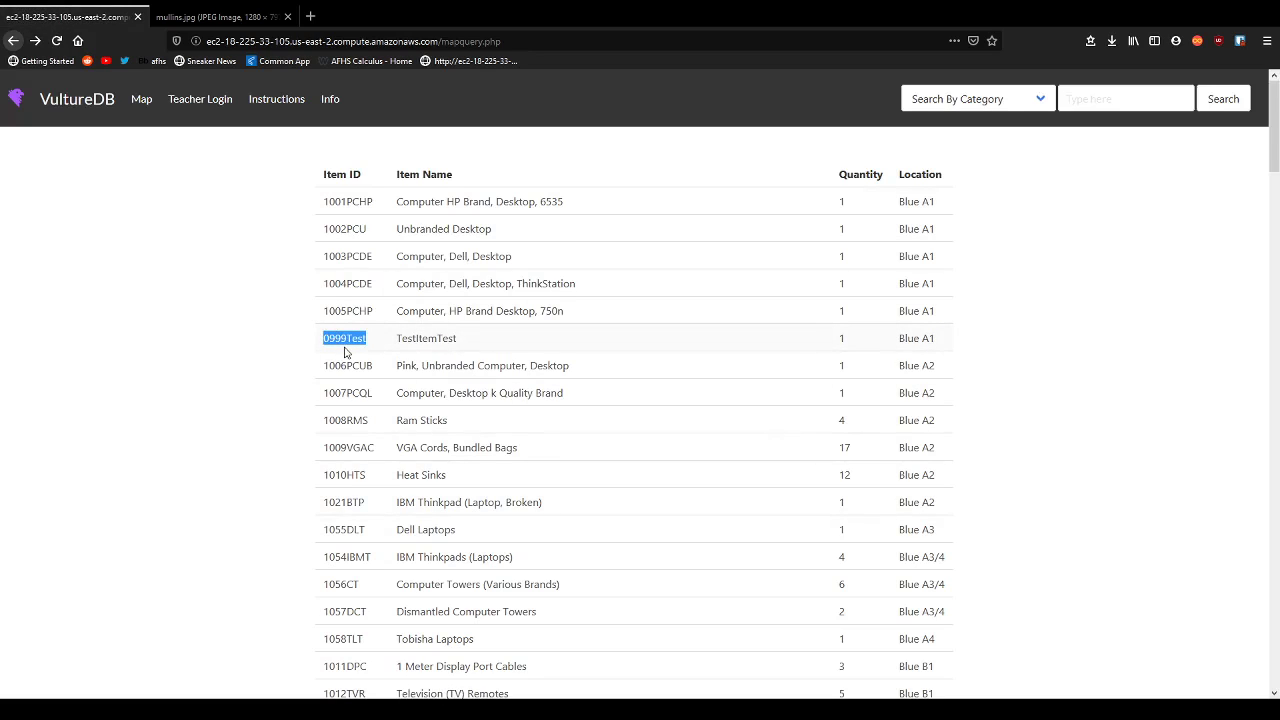
pyautogui.click(274, 341)
# Load item 0999Test in the Edit Item form and re-enter its name TestItemTest.
pyautogui.click(200, 99)
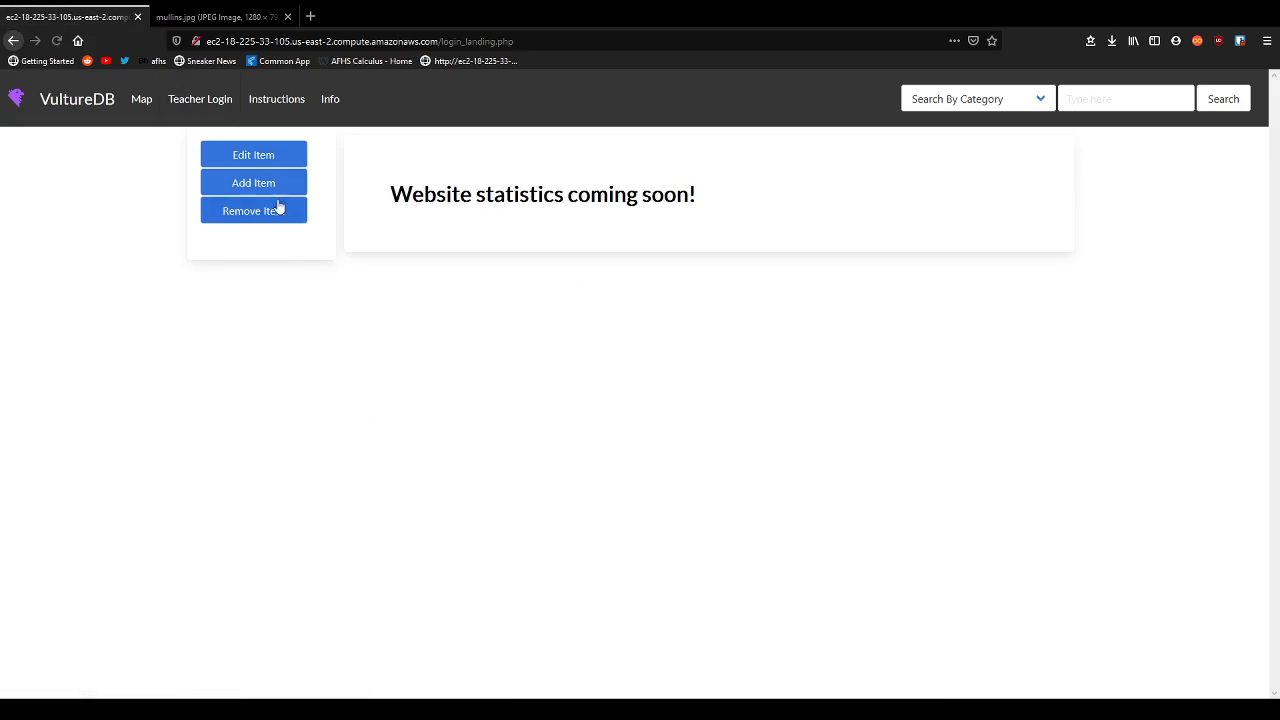
pyautogui.click(268, 159)
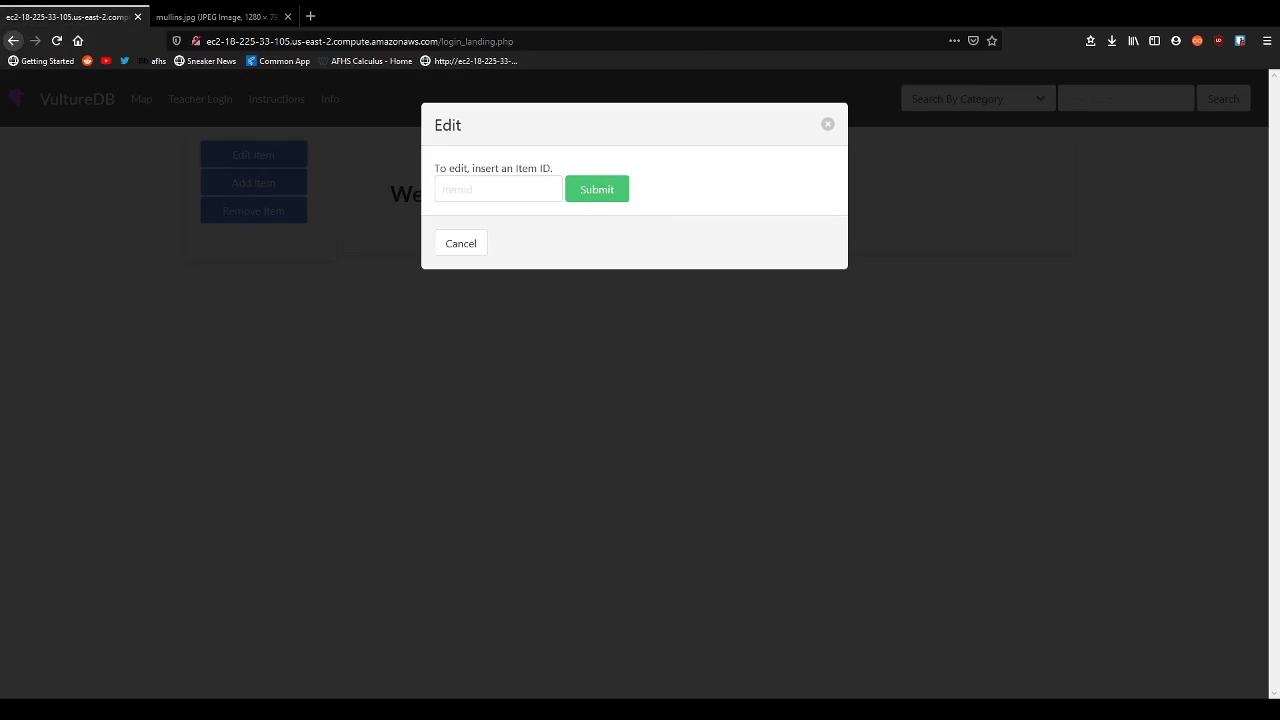
pyautogui.click(540, 191)
pyautogui.hotkey('ctrl', 'v')
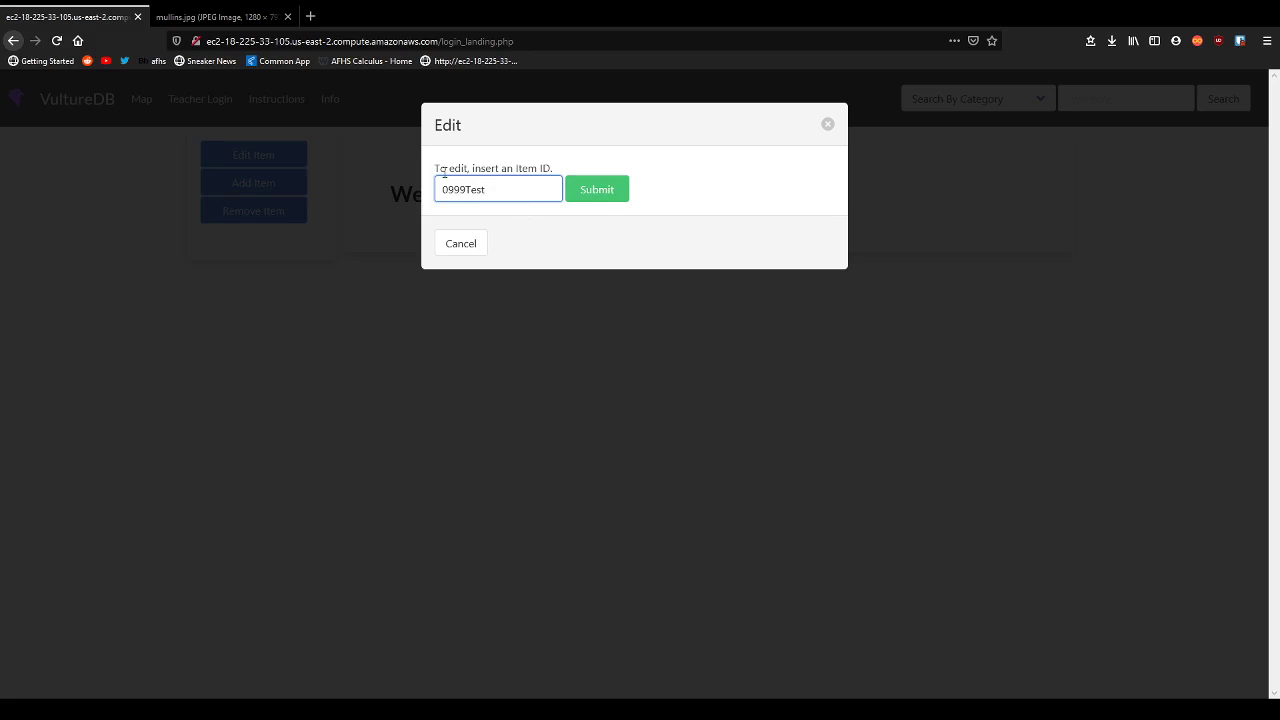
pyautogui.click(585, 192)
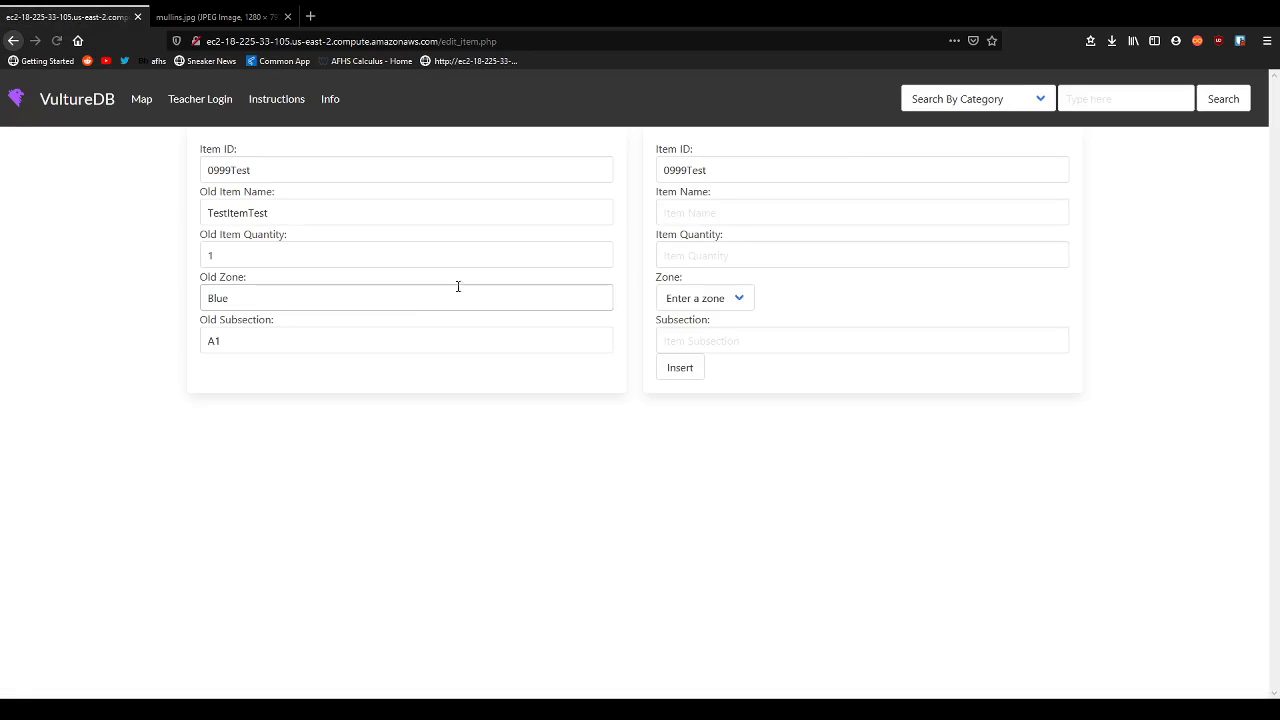
pyautogui.moveTo(597, 208); pyautogui.dragTo(80, 203)
pyautogui.hotkey('ctrl', 'c')
pyautogui.click(800, 218)
pyautogui.hotkey('ctrl', 'v')
pyautogui.click(309, 252)
# Change the quantity to 3 and location to Yellow A4, then save the update.
pyautogui.click(709, 262)
pyautogui.write('3')
pyautogui.click(799, 387)
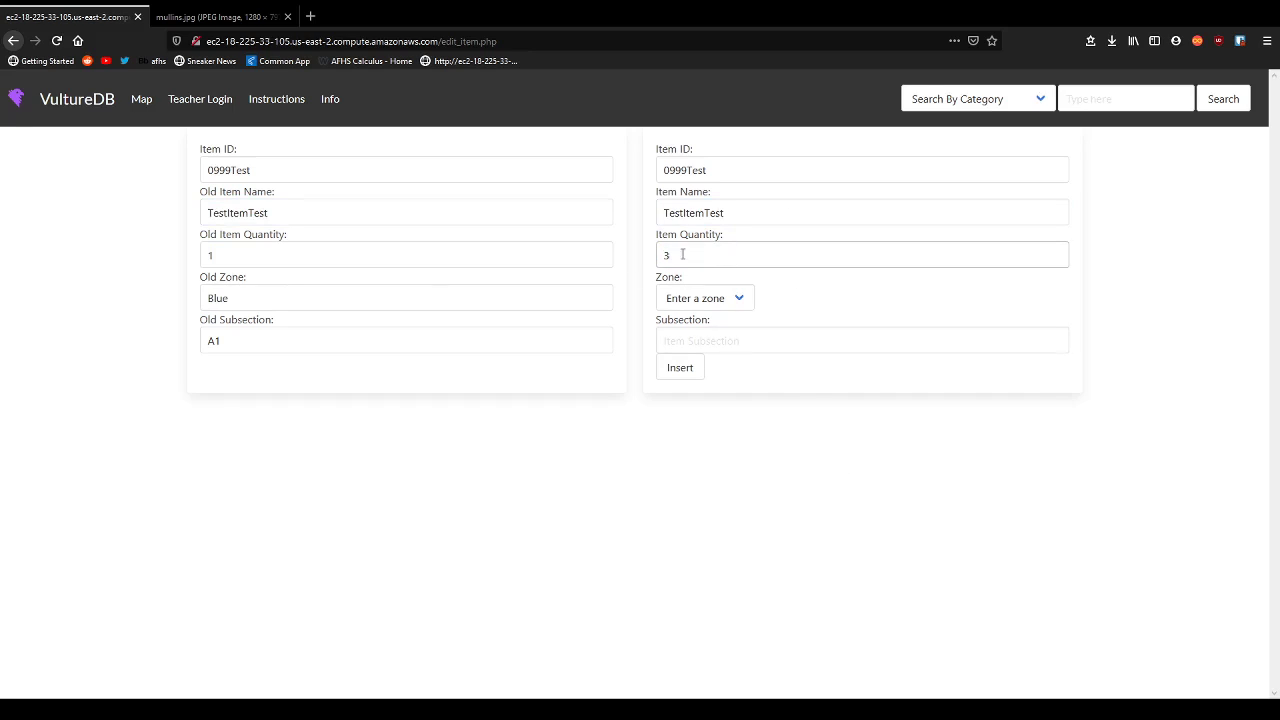
pyautogui.click(698, 300)
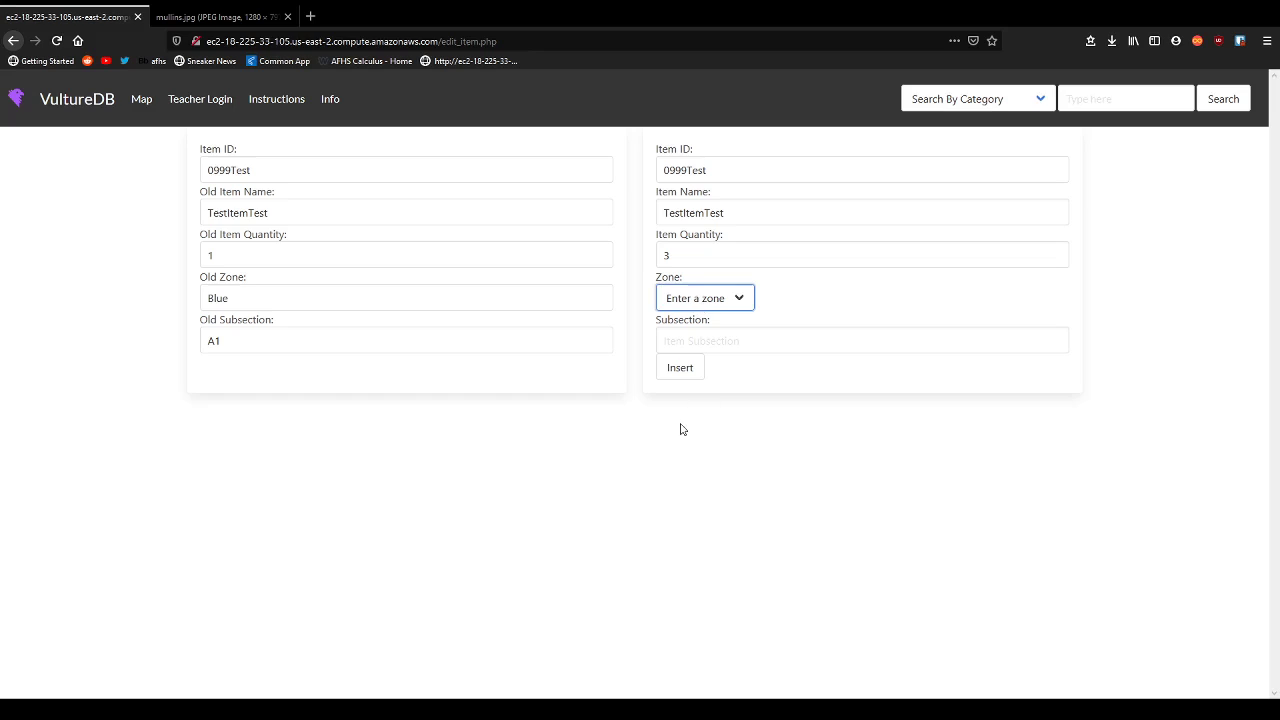
pyautogui.click(684, 428)
pyautogui.click(731, 340)
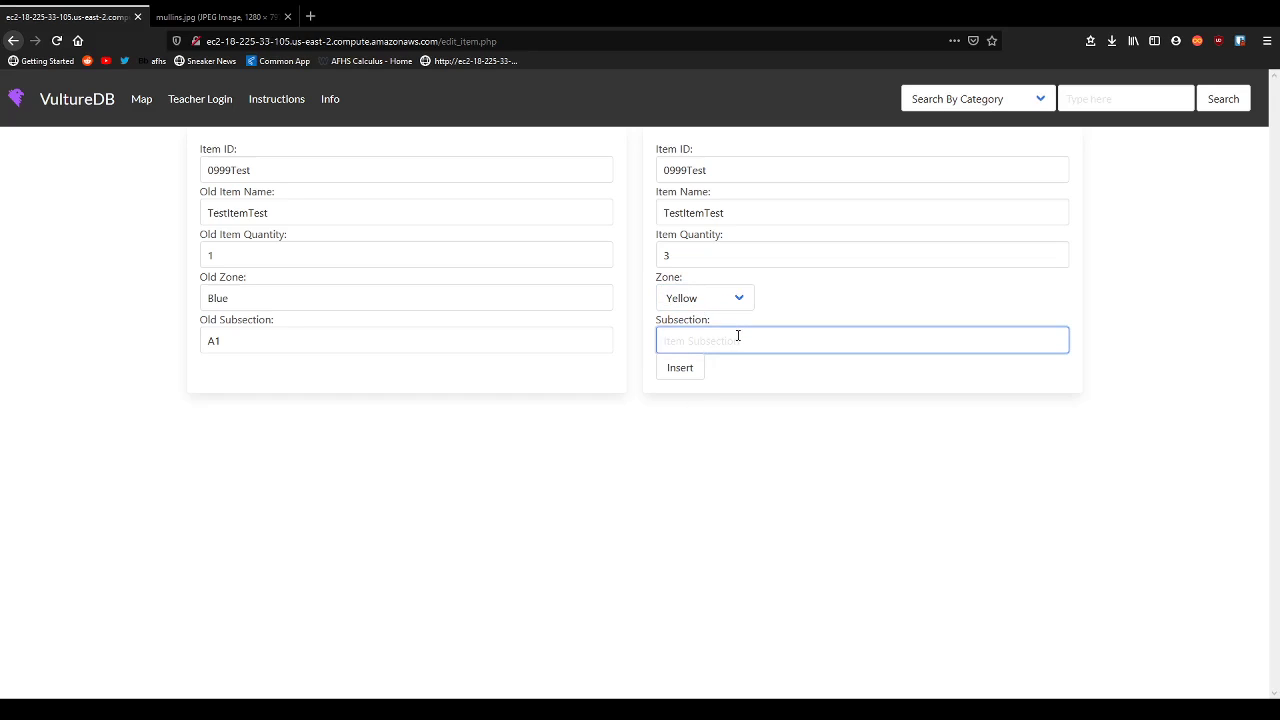
pyautogui.write('A4')
pyautogui.click(663, 317)
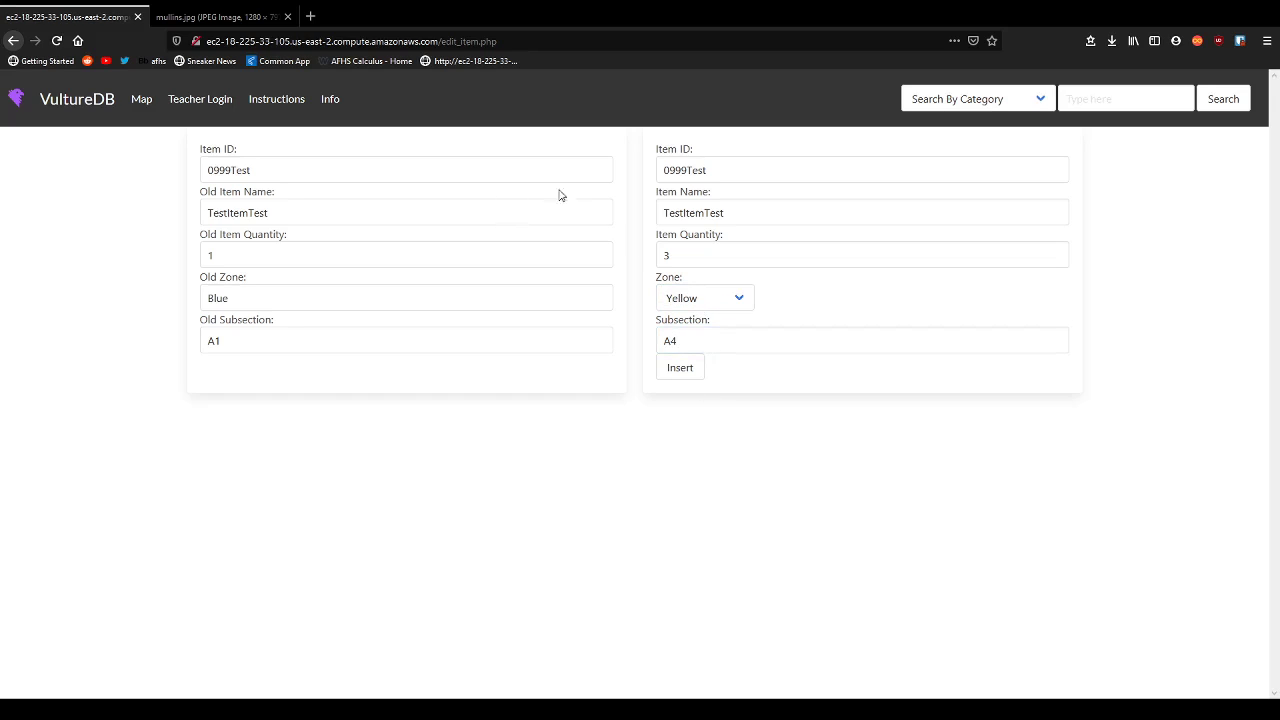
pyautogui.click(678, 370)
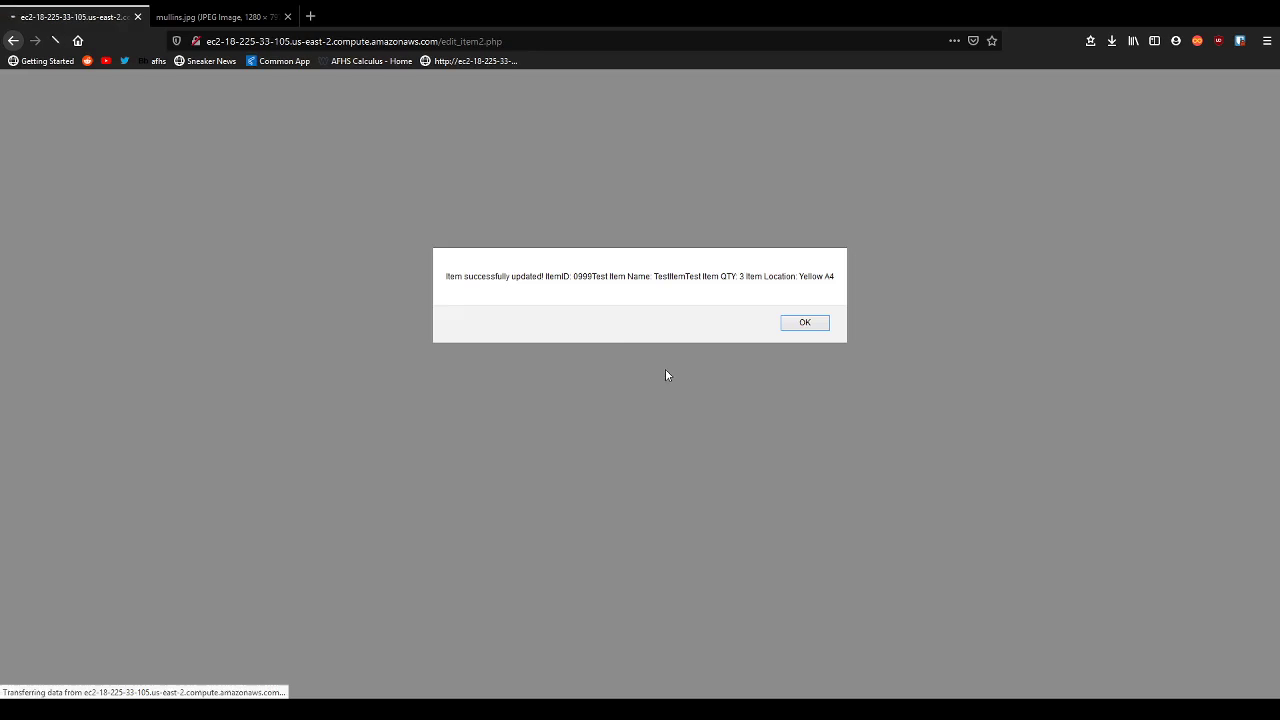
pyautogui.click(817, 322)
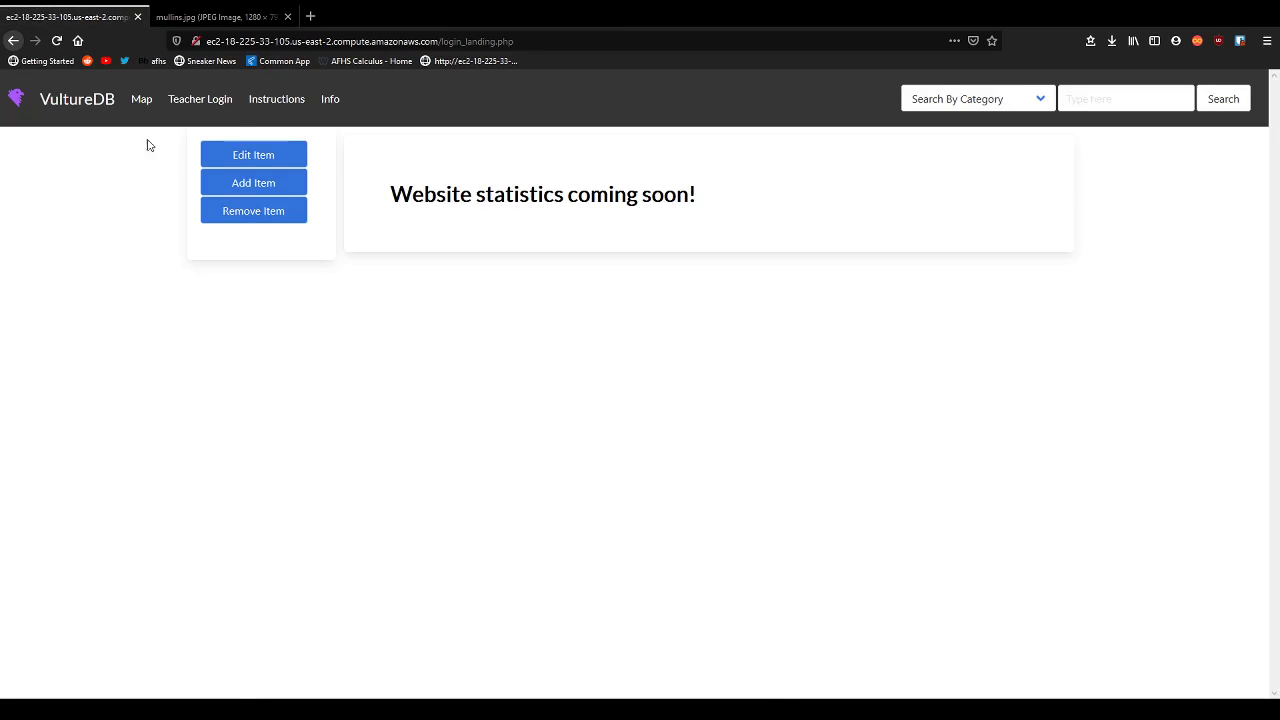
# Open the Yellow zone listing and confirm 0999Test shows quantity 3 at Yellow A4.
pyautogui.click(141, 98)
pyautogui.click(300, 456)
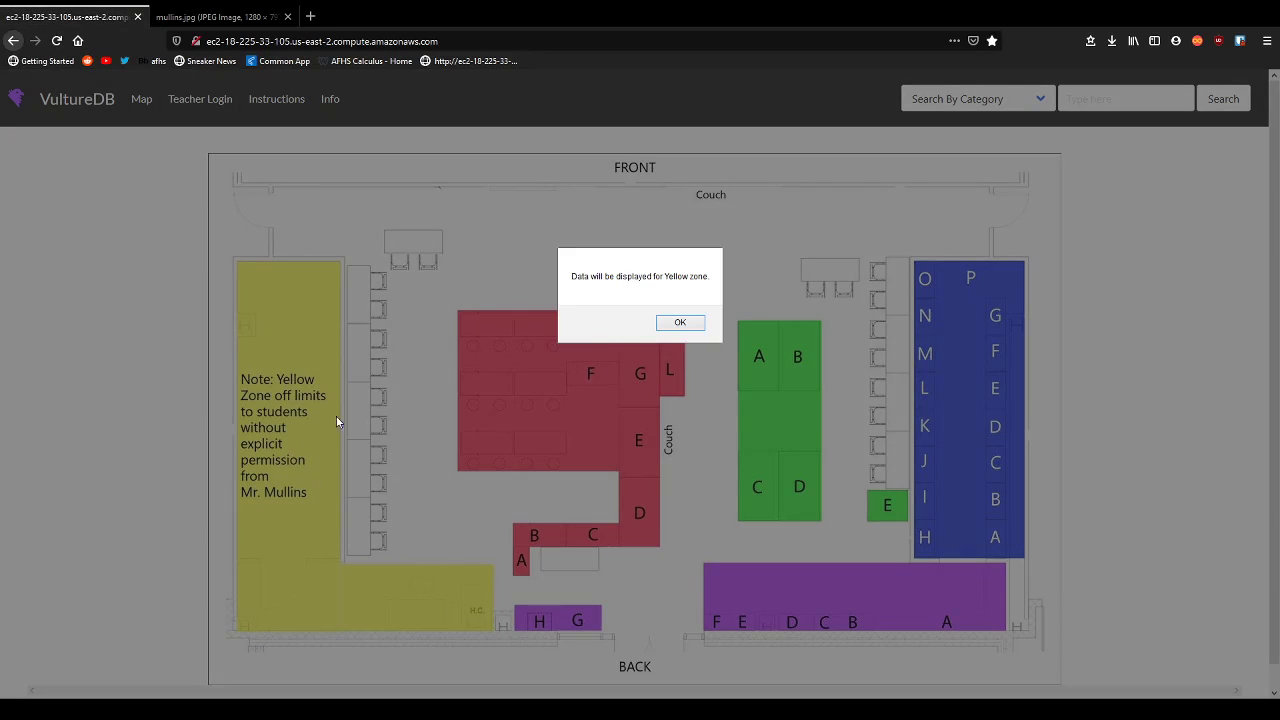
pyautogui.click(679, 322)
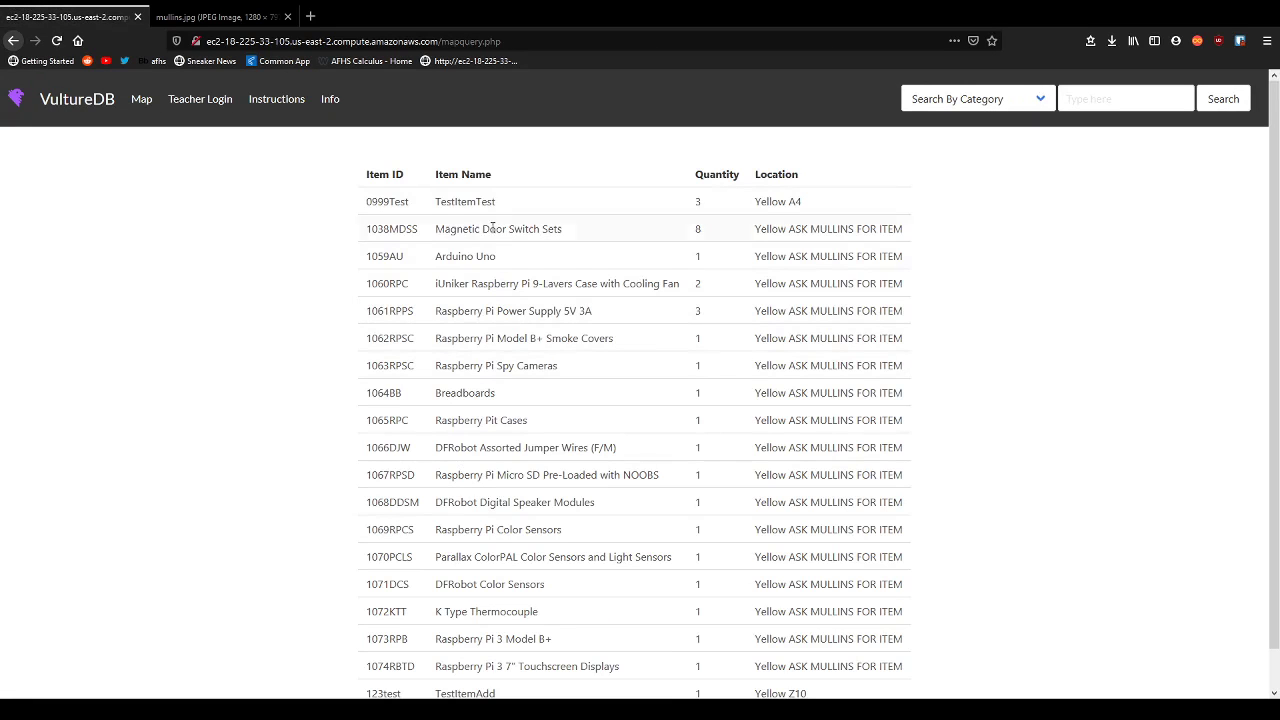
pyautogui.moveTo(817, 209); pyautogui.dragTo(857, 206)
pyautogui.click(857, 206)
# Also view the Blue zone listing, then return to the classroom map.
pyautogui.click(77, 98)
pyautogui.click(953, 362)
pyautogui.click(664, 320)
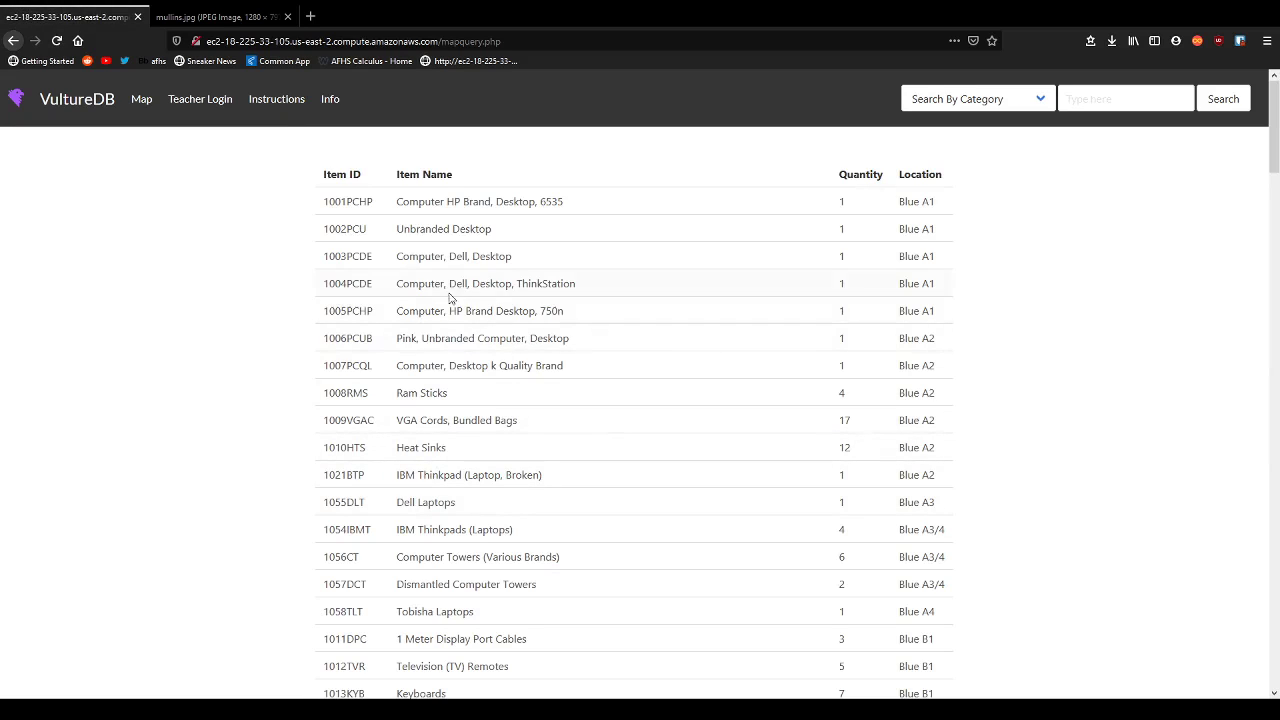
pyautogui.click(70, 128)
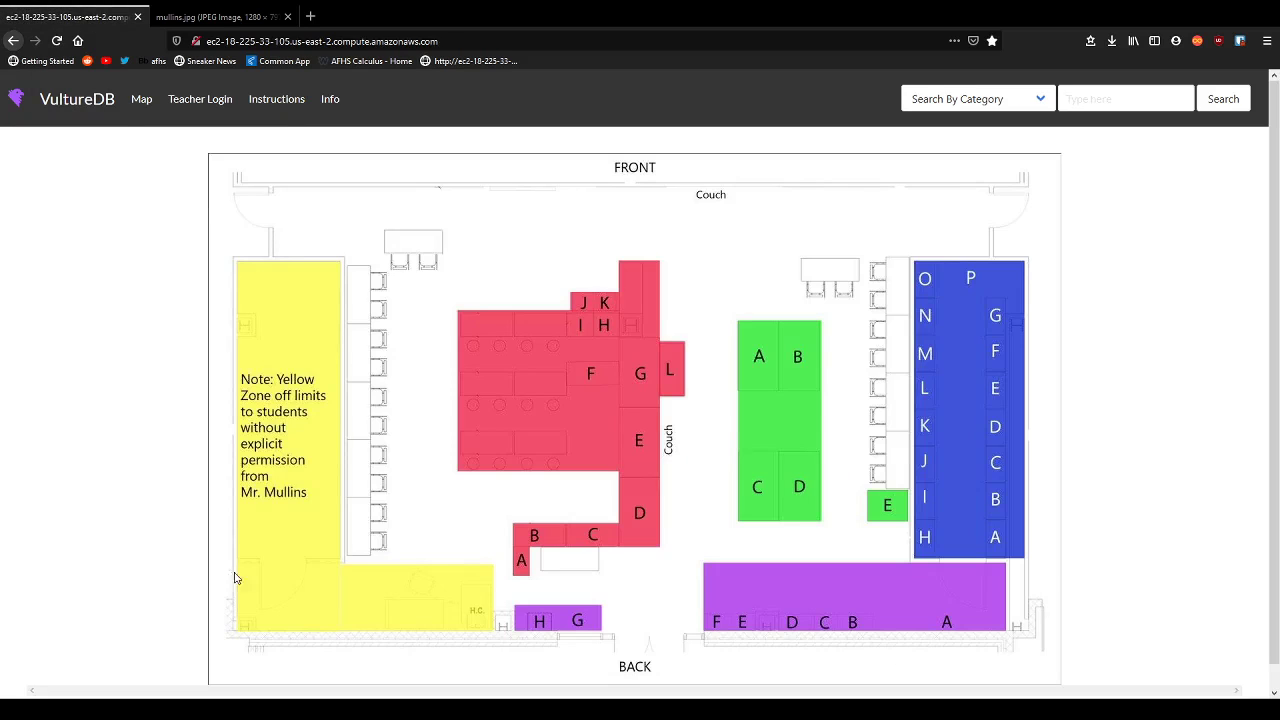
pyautogui.click(200, 99)
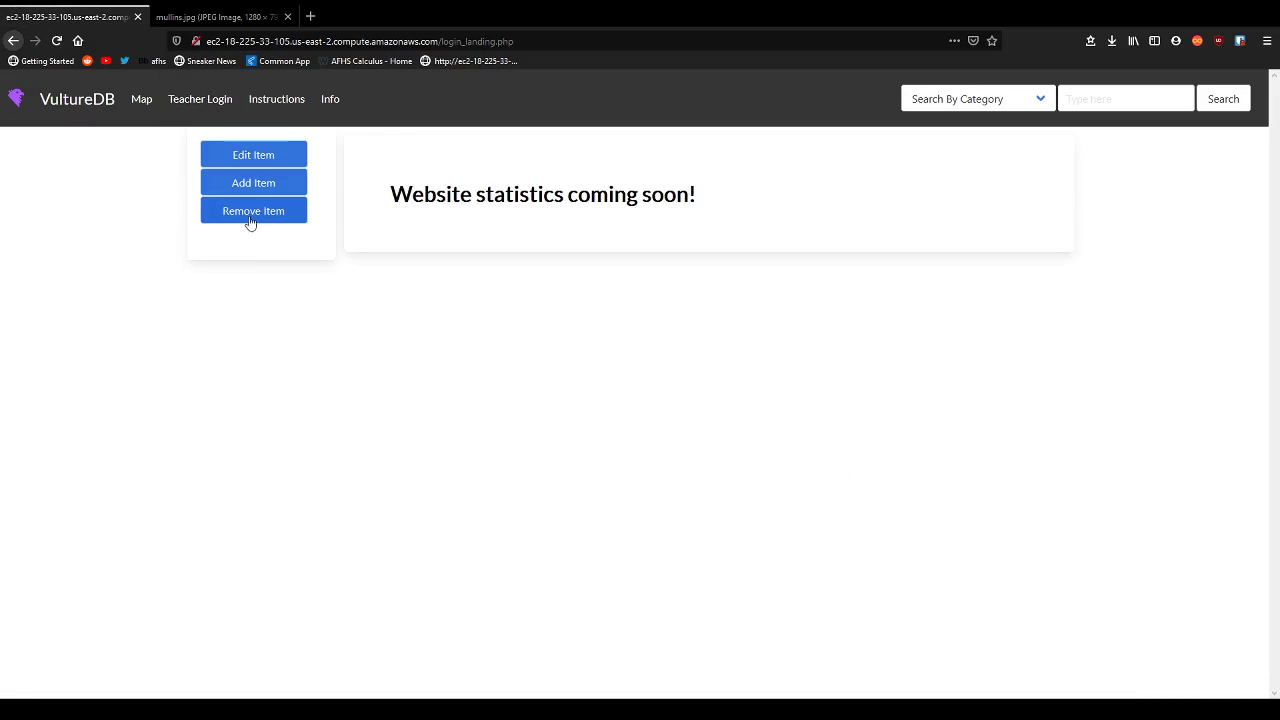
pyautogui.click(90, 112)
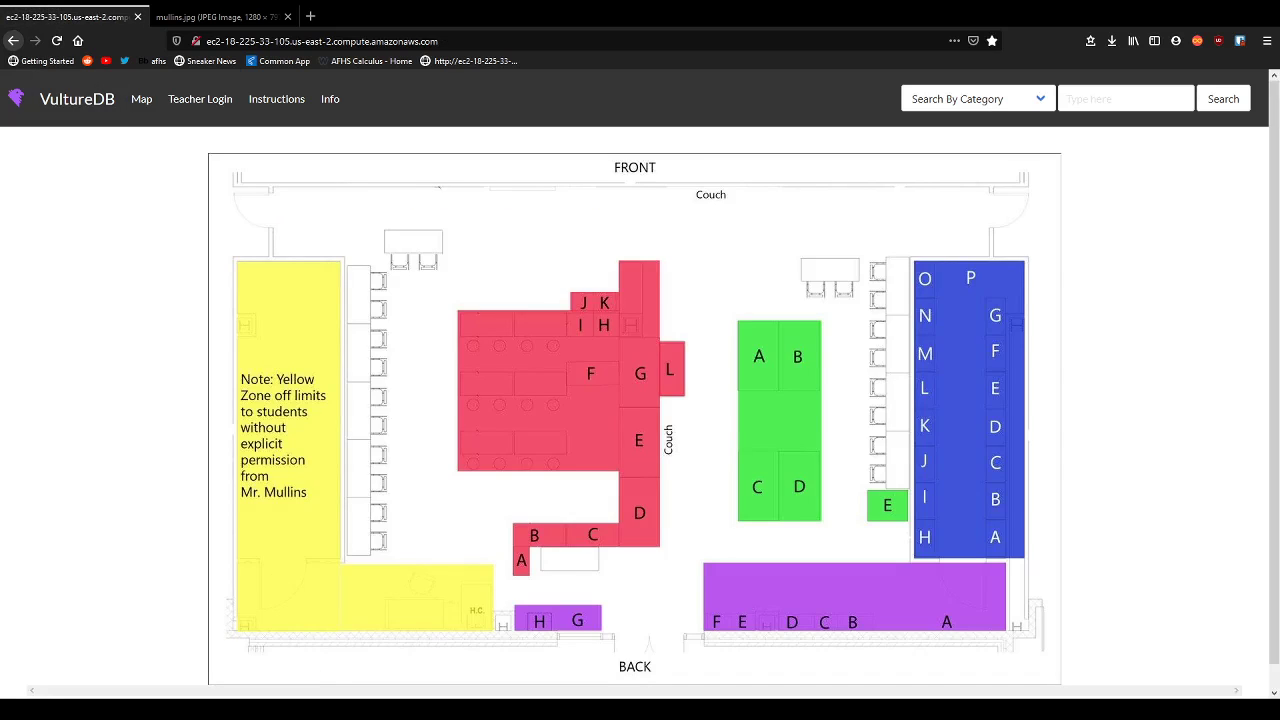